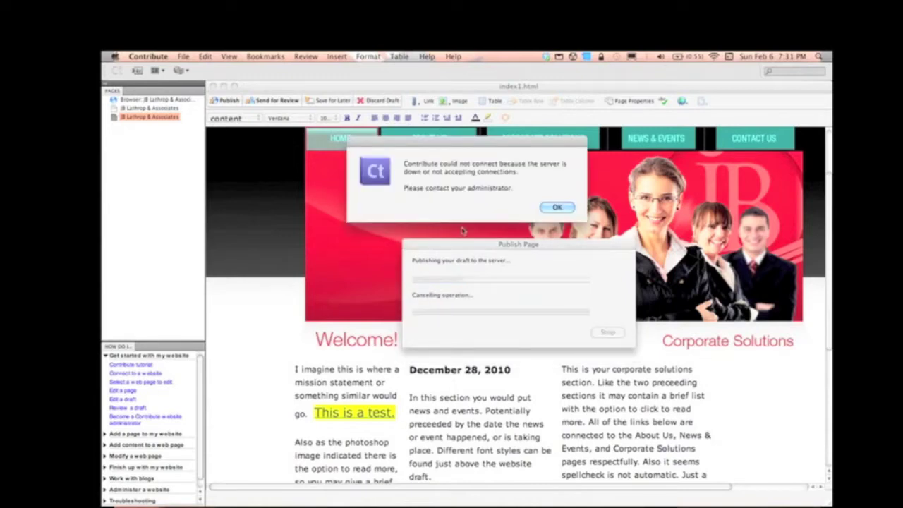
# Step: Dismiss the connection error and try to publish the index1.html draft again
pyautogui.click(557, 207)
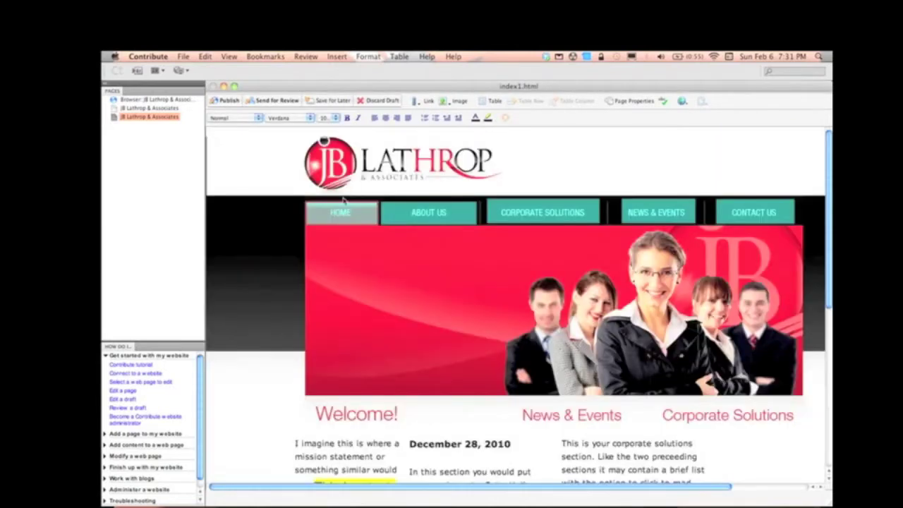
pyautogui.scroll(-5, 315, 383)
pyautogui.scroll(5, 316, 384)
pyautogui.scroll(-1, 315, 385)
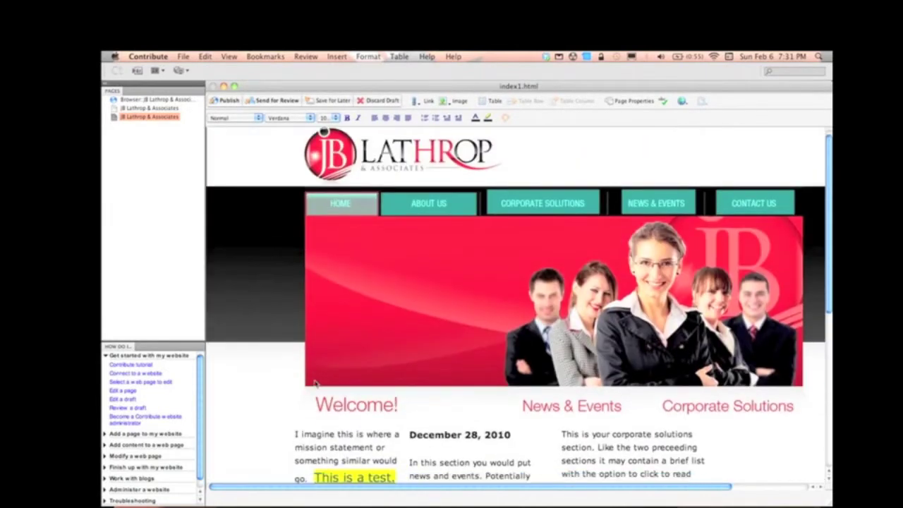
pyautogui.click(227, 100)
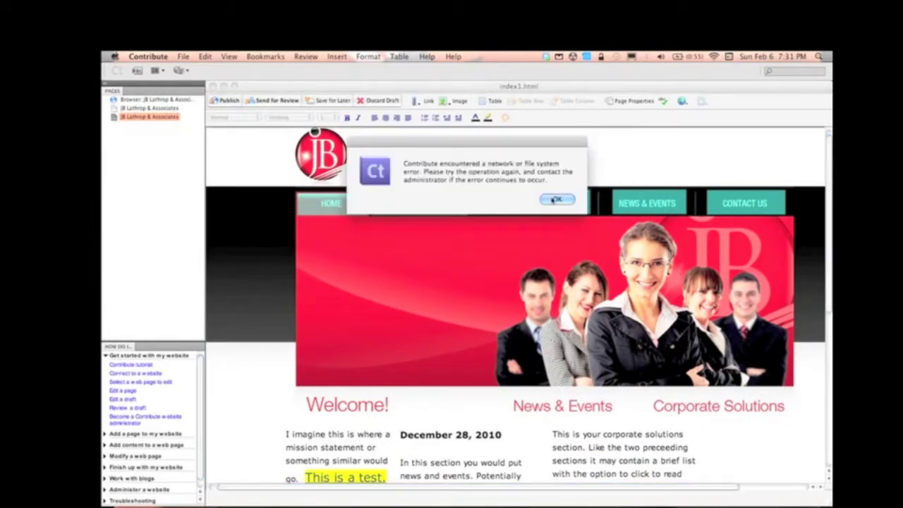
pyautogui.click(554, 200)
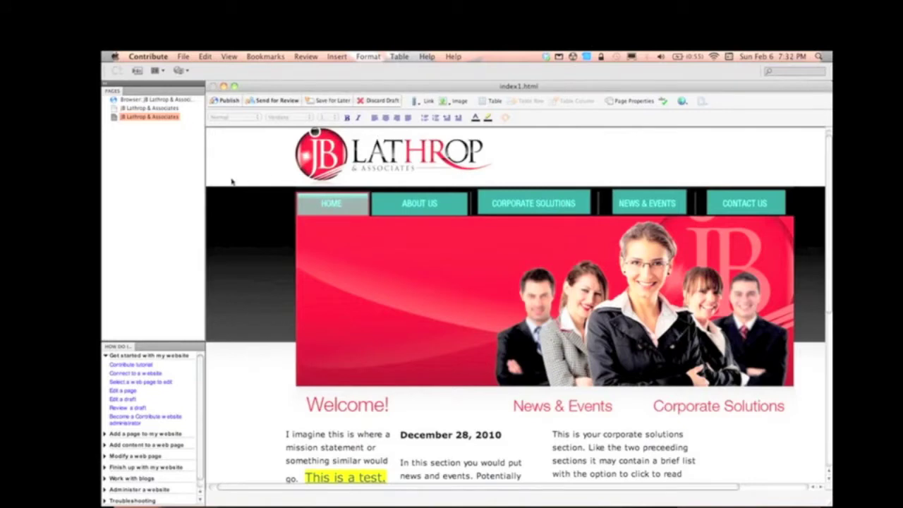
pyautogui.click(326, 102)
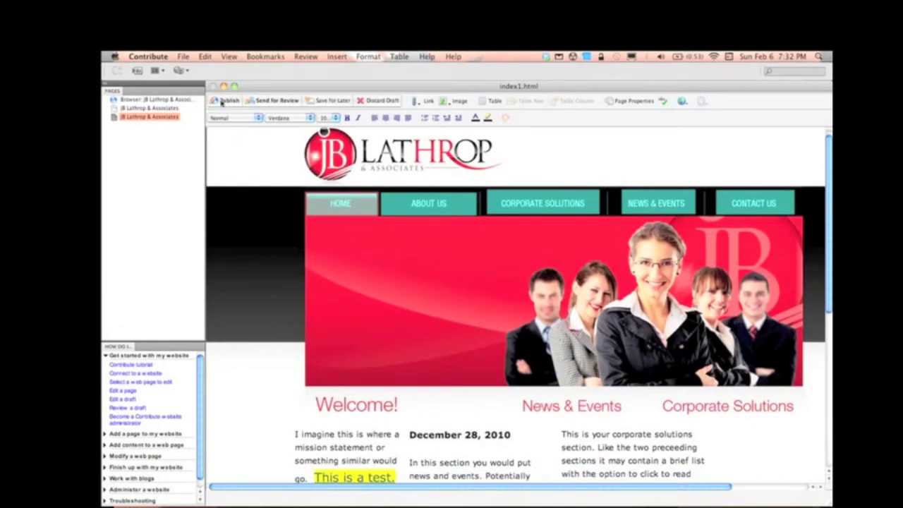
# Step: Publish the index1.html draft, overwriting the changes the other person made
pyautogui.scroll(-5, 276, 264)
pyautogui.scroll(6, 276, 265)
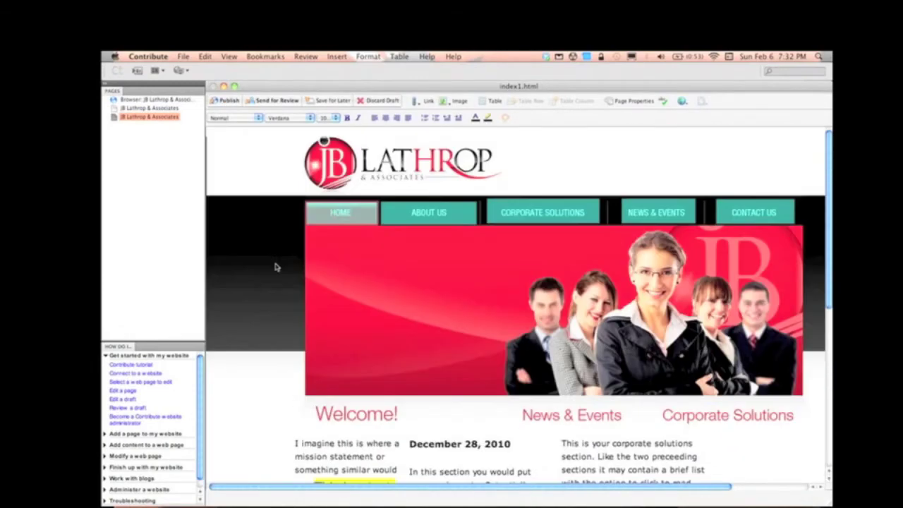
pyautogui.click(224, 101)
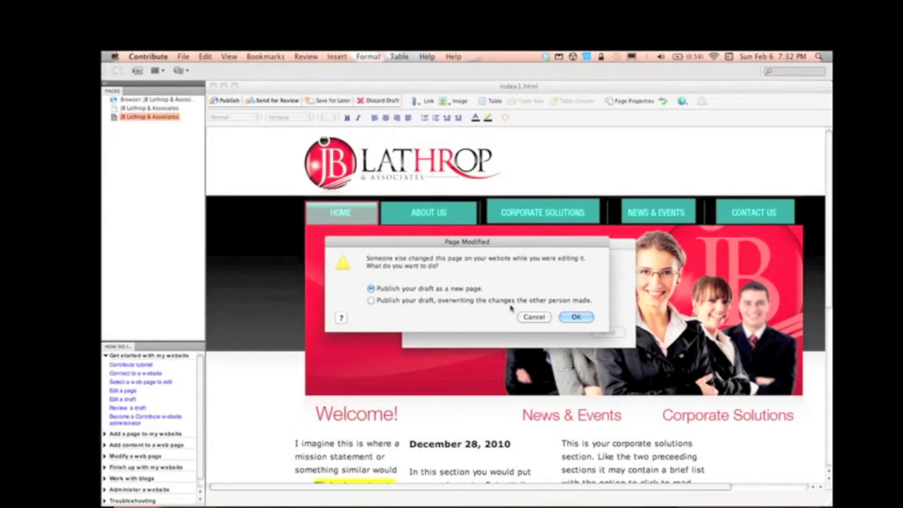
pyautogui.click(567, 302)
pyautogui.click(575, 318)
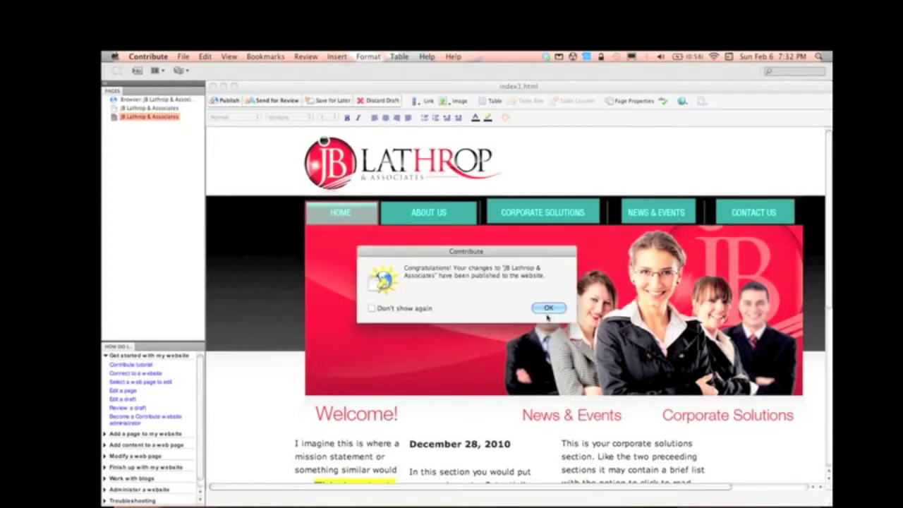
pyautogui.click(548, 309)
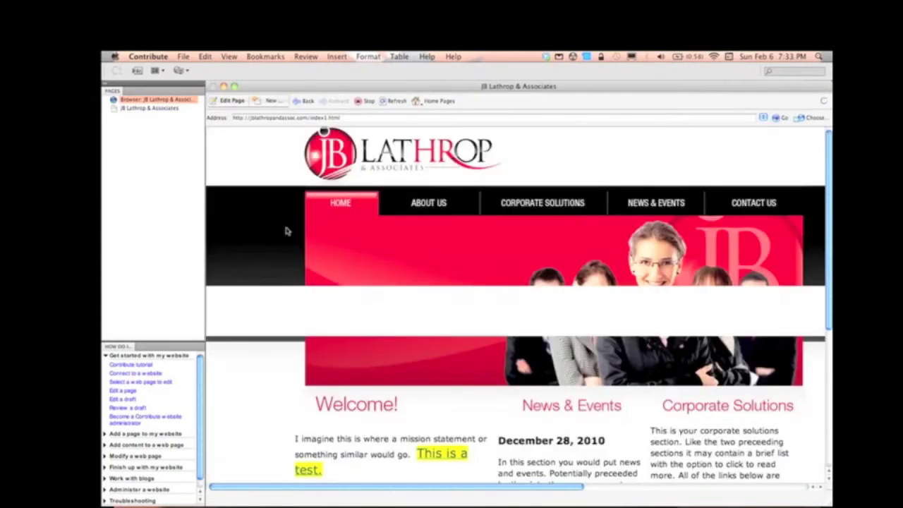
# Step: Examine the published page's text columns and Read More buttons, and follow the "This is a test." link
pyautogui.scroll(-5, 300, 367)
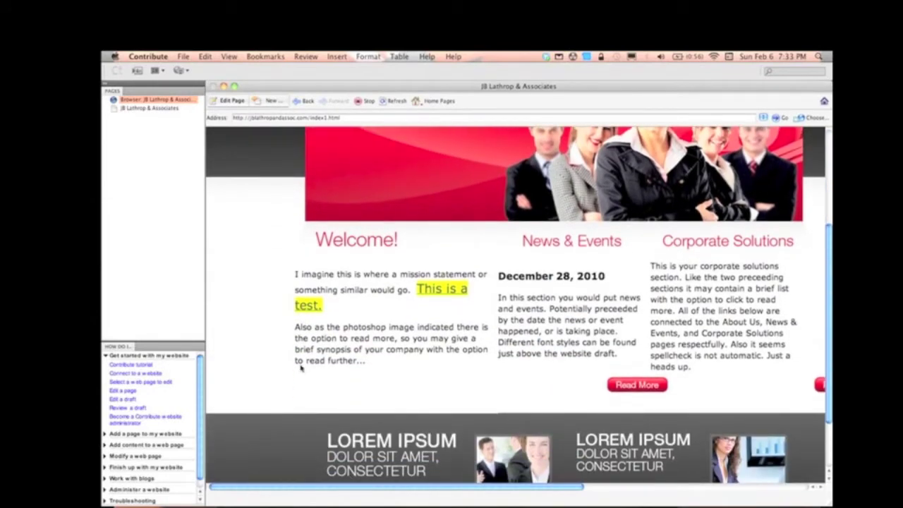
pyautogui.scroll(1, 301, 367)
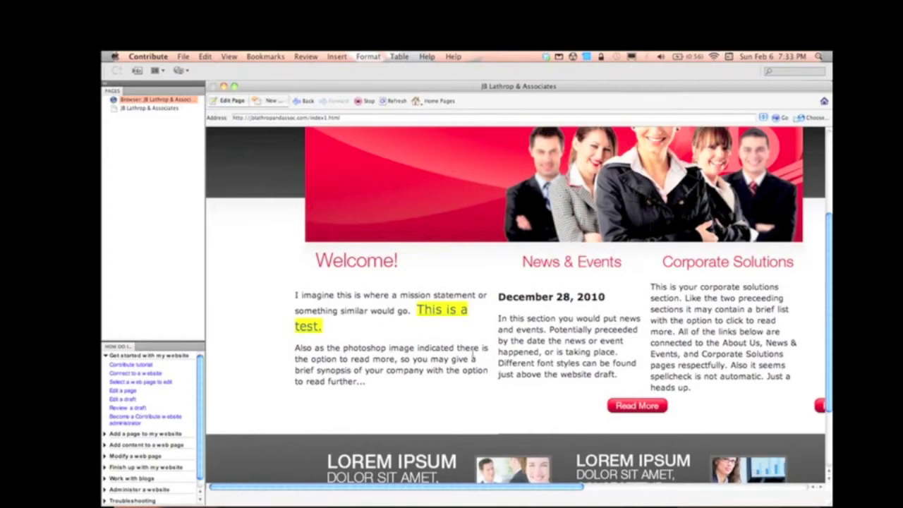
pyautogui.hscroll(10, 689, 381)
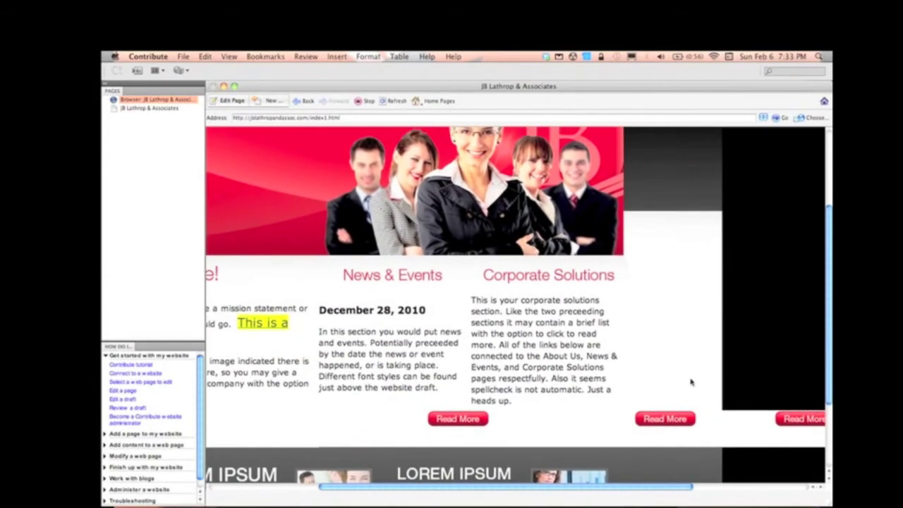
pyautogui.hscroll(-8, 692, 382)
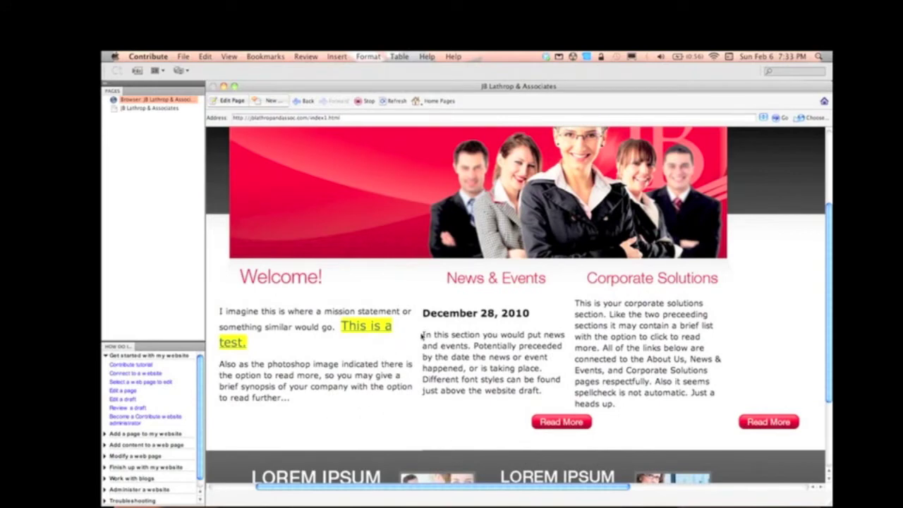
pyautogui.scroll(-2, 422, 336)
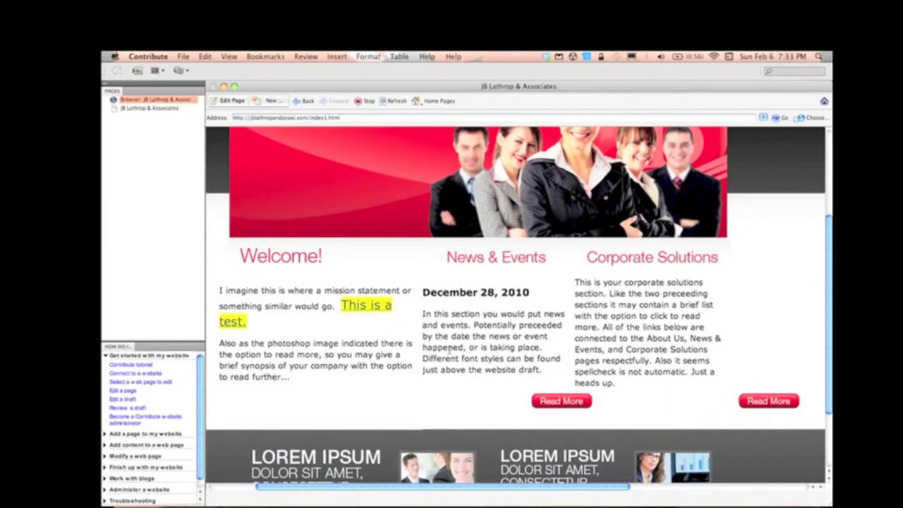
pyautogui.hscroll(-2, 347, 315)
pyautogui.click(381, 311)
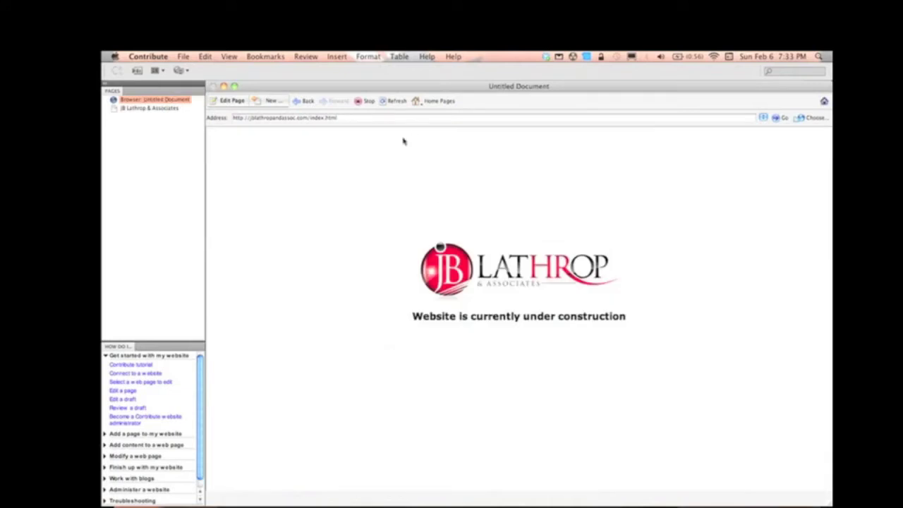
# Step: Load jblathropandassoc.com/index1.html again and look over its text columns and Read More buttons
pyautogui.click(324, 119)
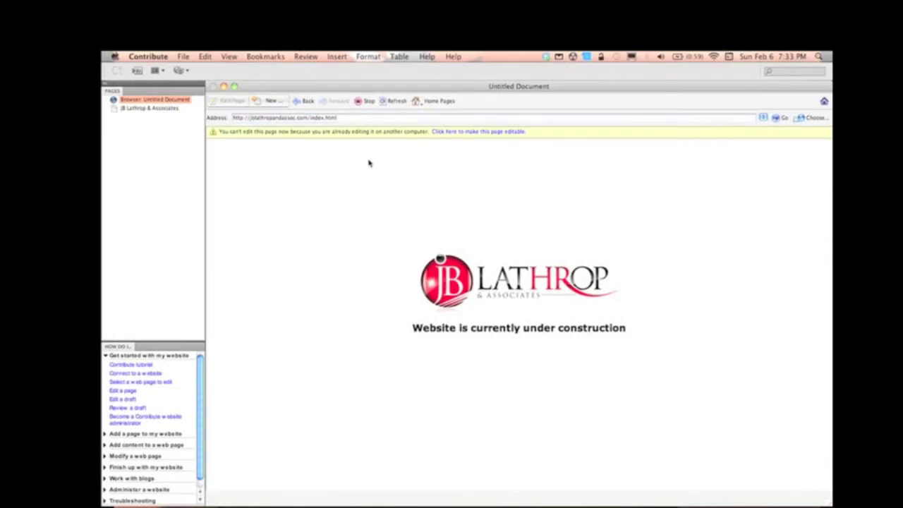
pyautogui.click(328, 120)
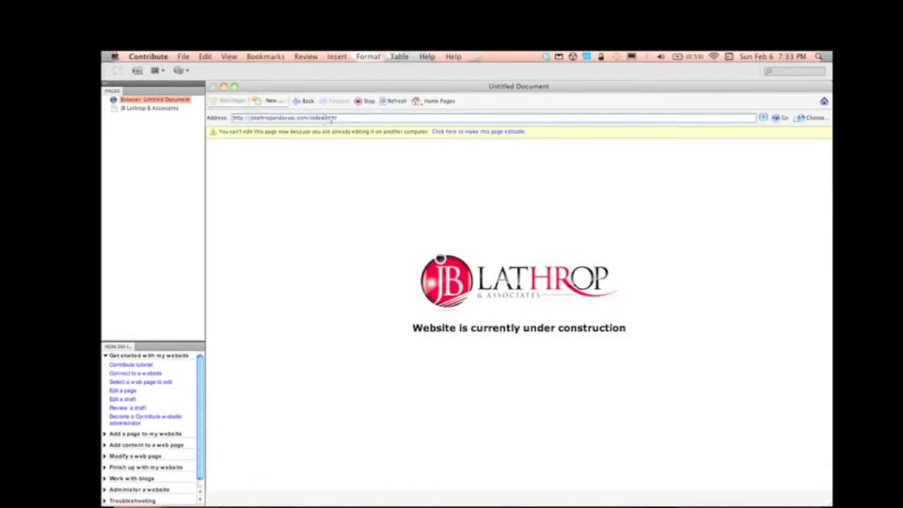
pyautogui.write('3')
pyautogui.press('Return')
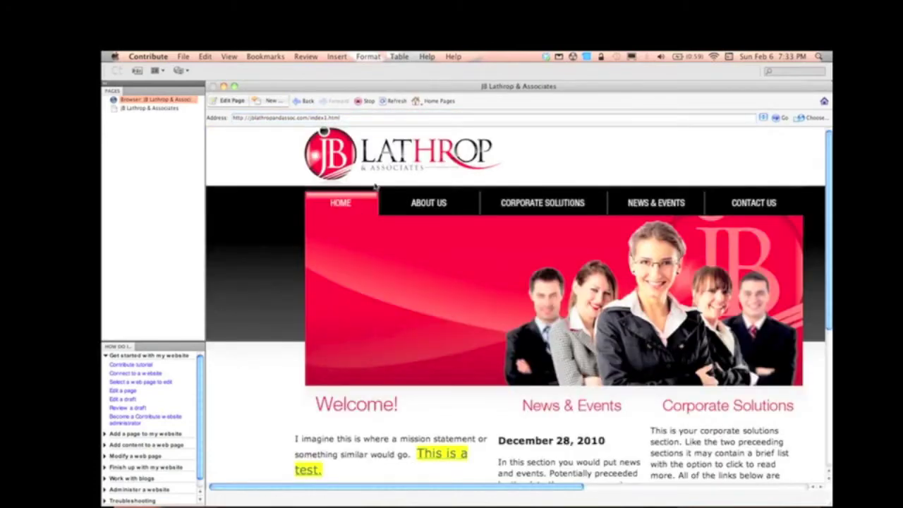
pyautogui.scroll(-5, 298, 296)
pyautogui.press('F9')
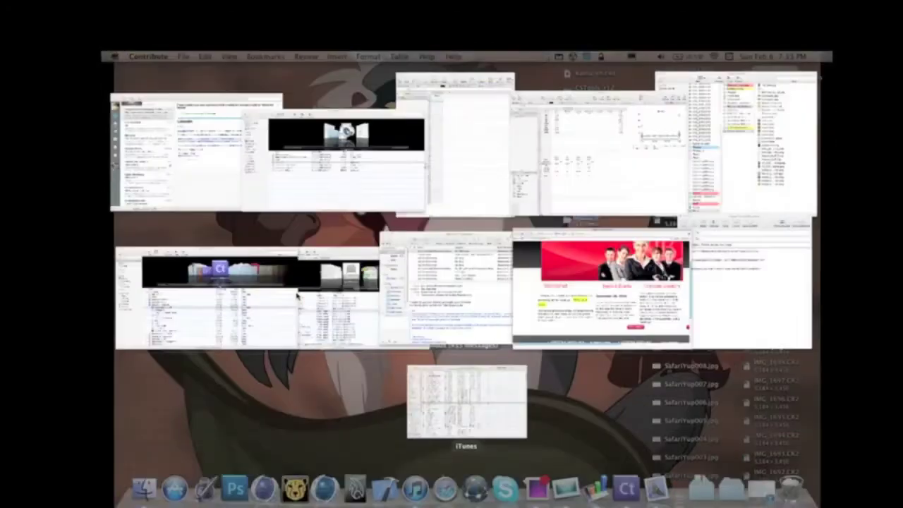
pyautogui.click(616, 319)
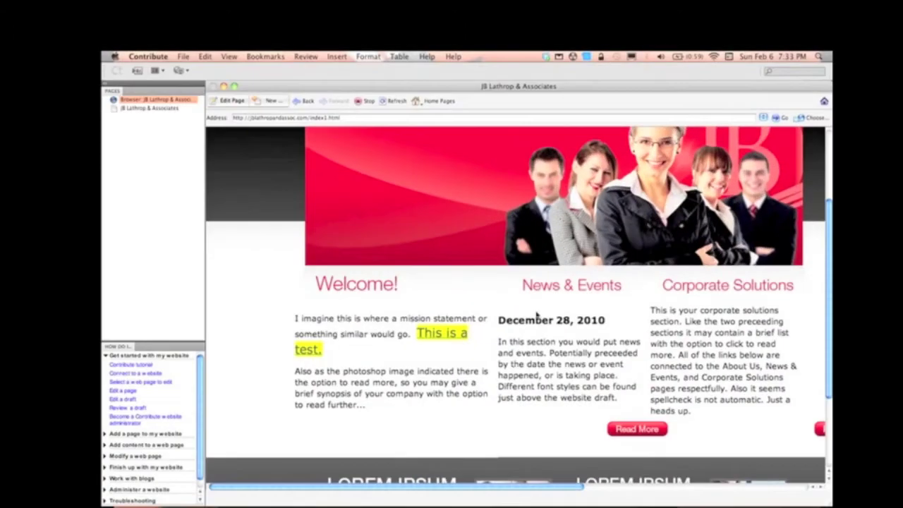
pyautogui.scroll(2, 335, 231)
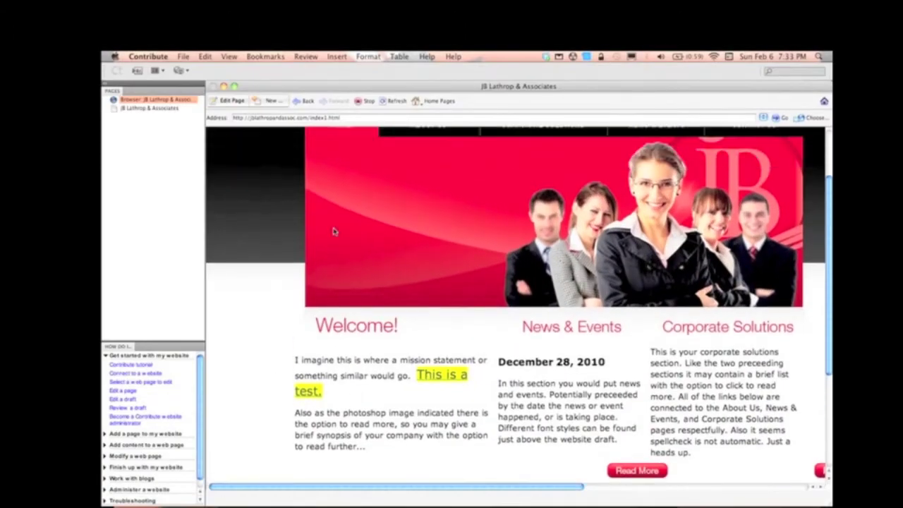
# Step: Open the page for editing and insert two line breaks below both the News & Events and Corporate Solutions text
pyautogui.click(222, 103)
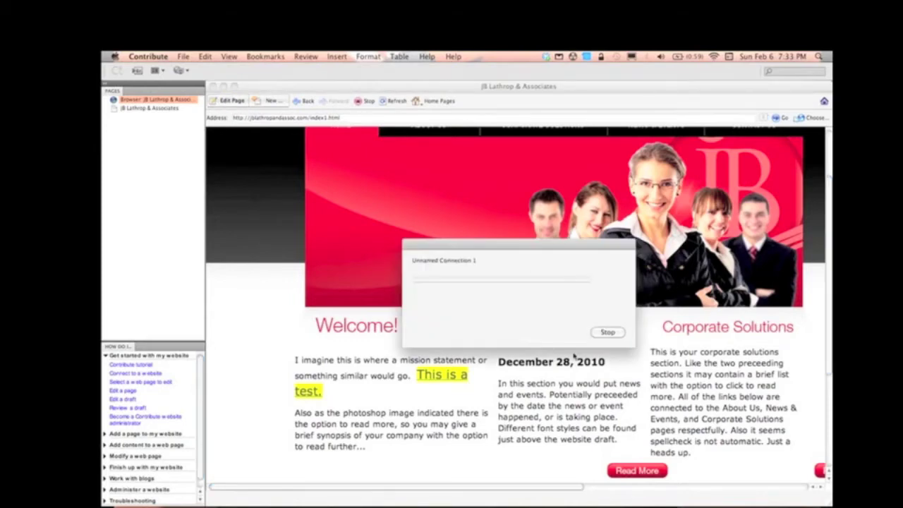
pyautogui.scroll(-10, 543, 304)
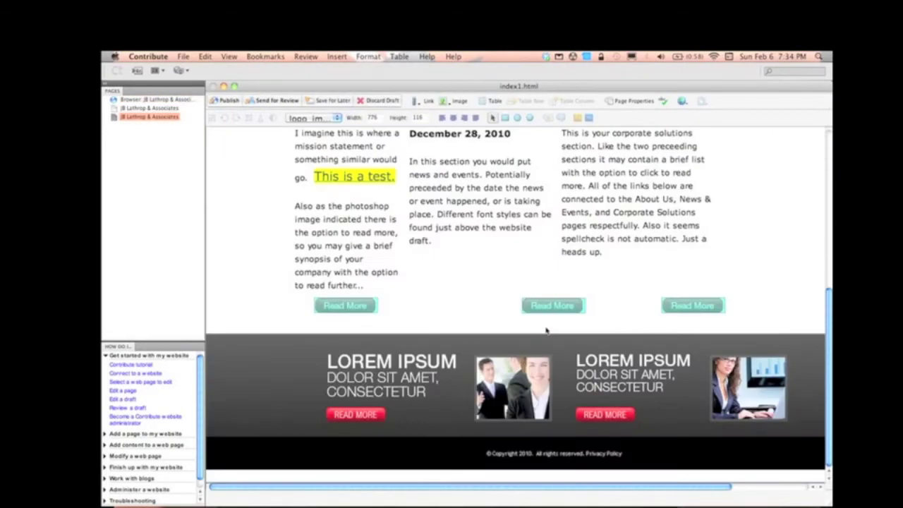
pyautogui.scroll(2, 547, 331)
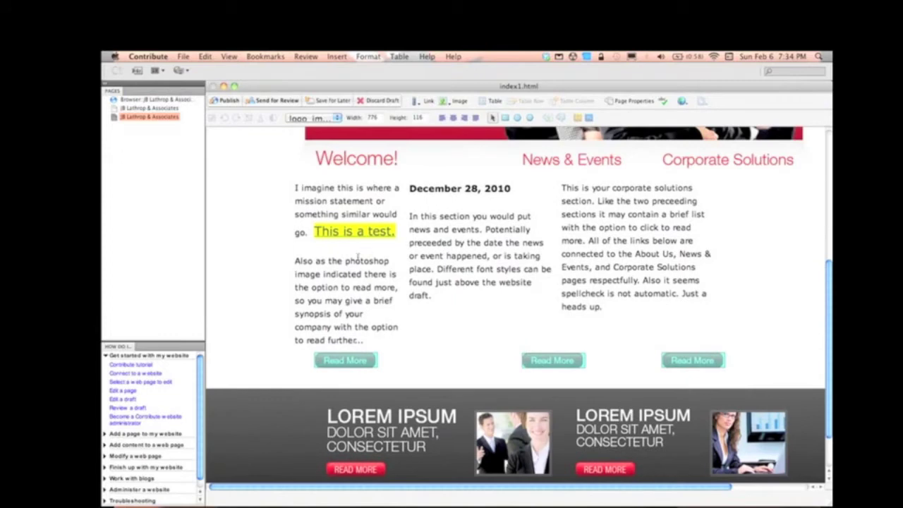
pyautogui.click(453, 310)
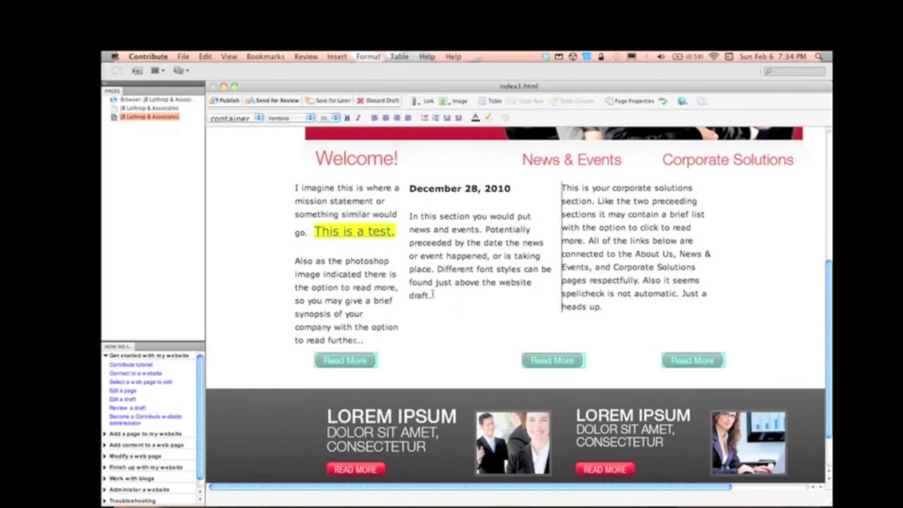
pyautogui.press('Return')
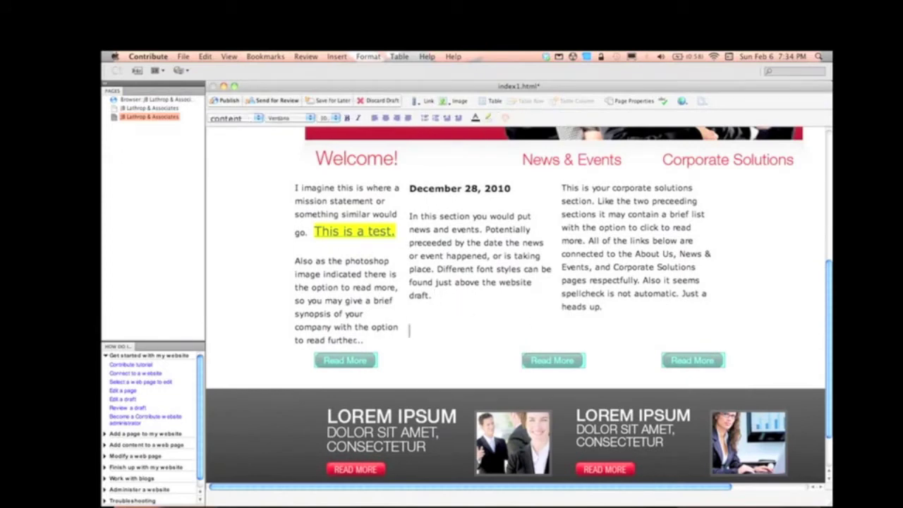
pyautogui.press('Return')
pyautogui.click(610, 308)
pyautogui.press('Return')
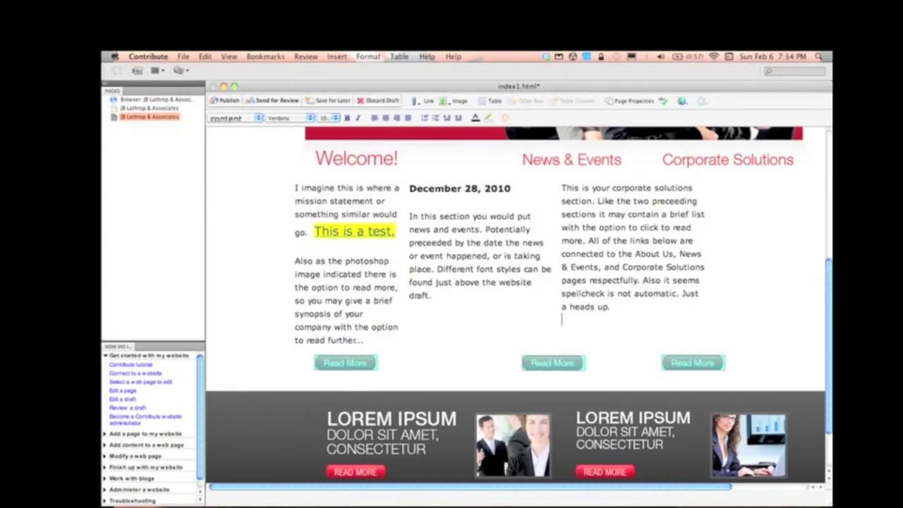
pyautogui.press('Return')
pyautogui.click(365, 340)
pyautogui.press('Return')
pyautogui.press('BackSpace')
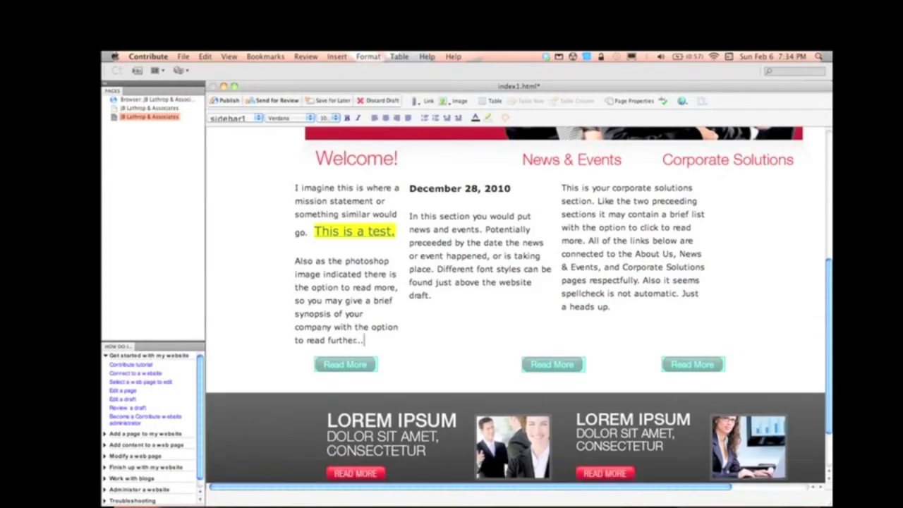
# Step: Publish the edited draft and check the column and button layout on the published page
pyautogui.click(223, 103)
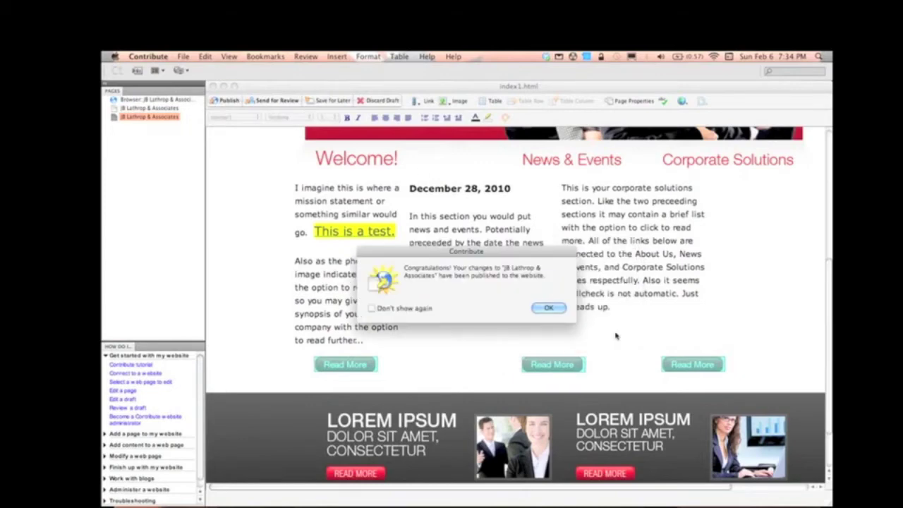
pyautogui.click(550, 309)
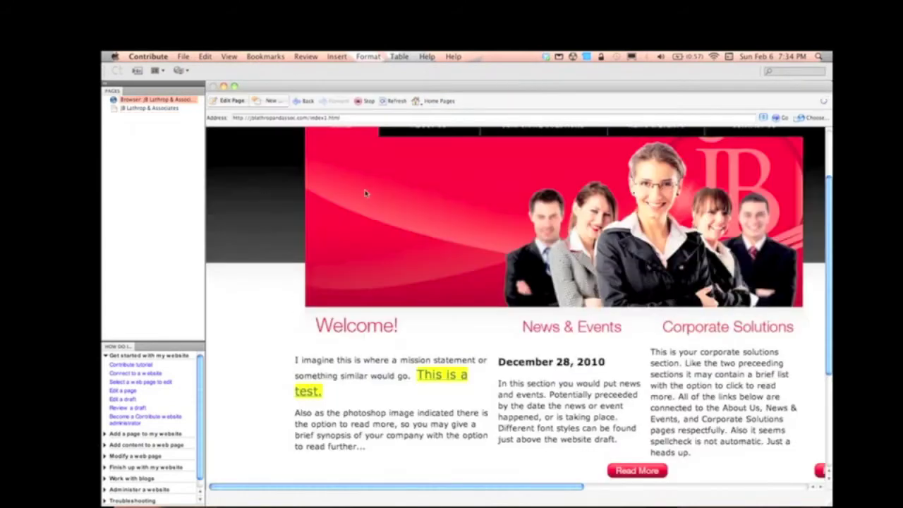
pyautogui.scroll(-3, 413, 265)
pyautogui.scroll(-1, 413, 264)
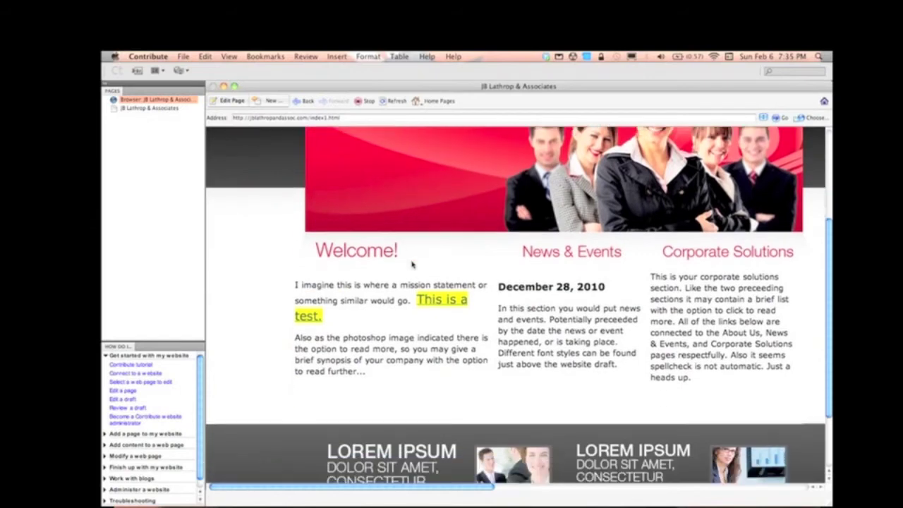
pyautogui.hscroll(10, 409, 262)
pyautogui.hscroll(-10, 423, 259)
# Step: Open the published home page for editing as a new draft
pyautogui.click(222, 104)
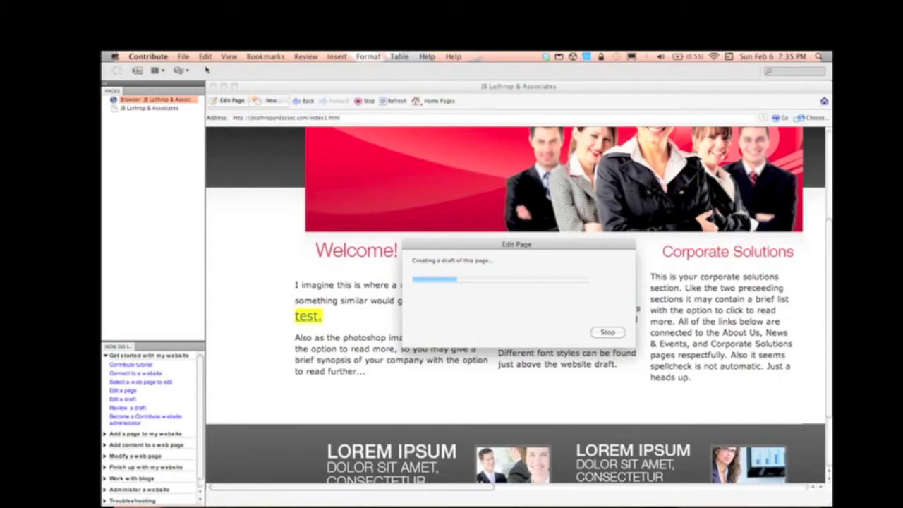
pyautogui.click(186, 56)
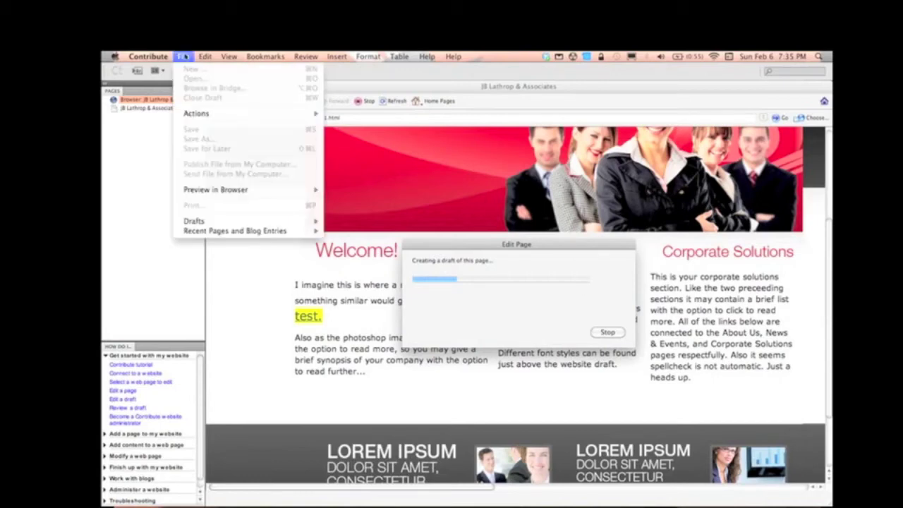
pyautogui.moveTo(208, 195)
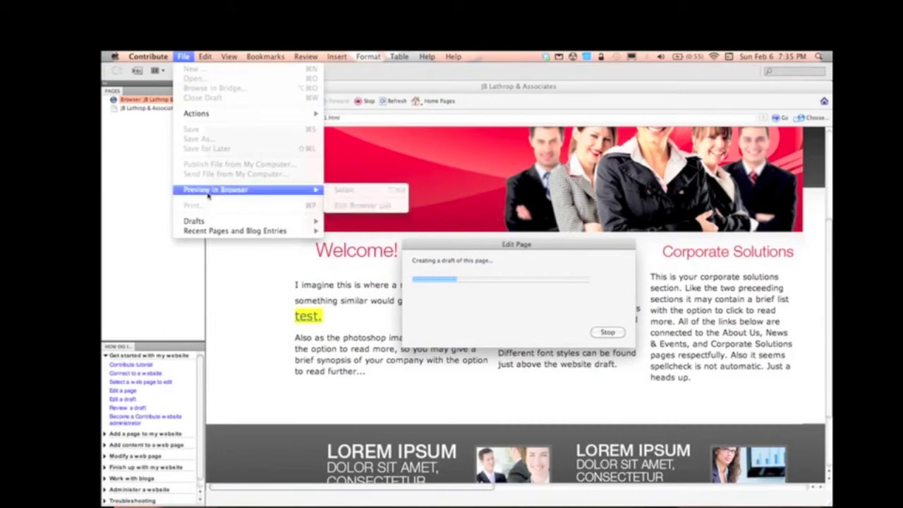
pyautogui.click(181, 54)
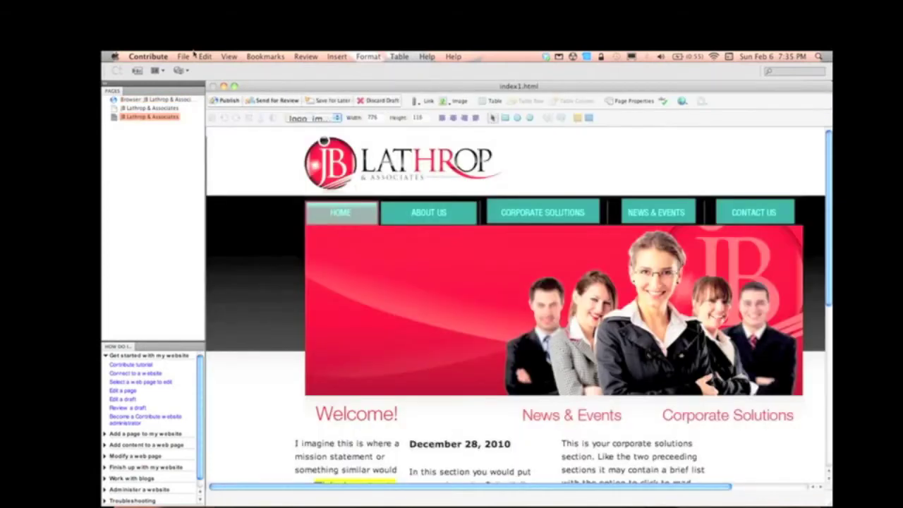
# Step: Preview the draft in Safari, accepting the temporary copy on the website
pyautogui.click(182, 57)
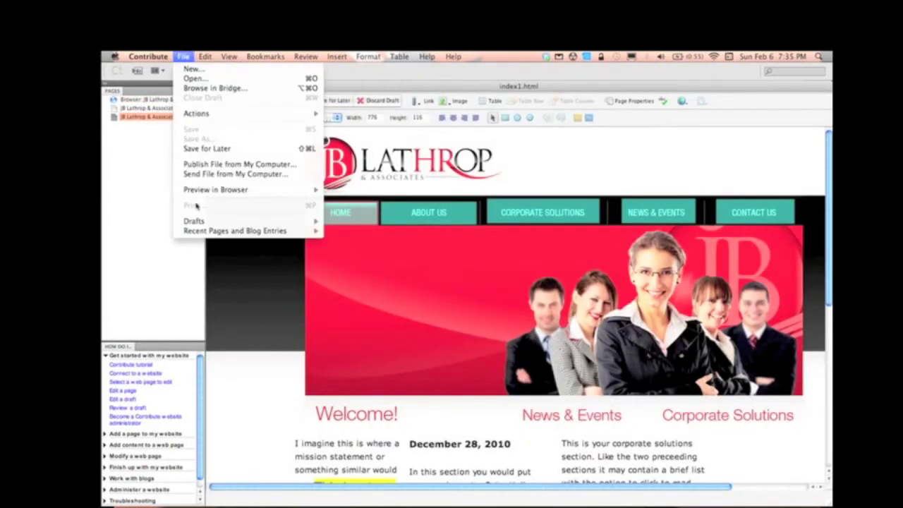
pyautogui.moveTo(204, 190)
pyautogui.click(368, 188)
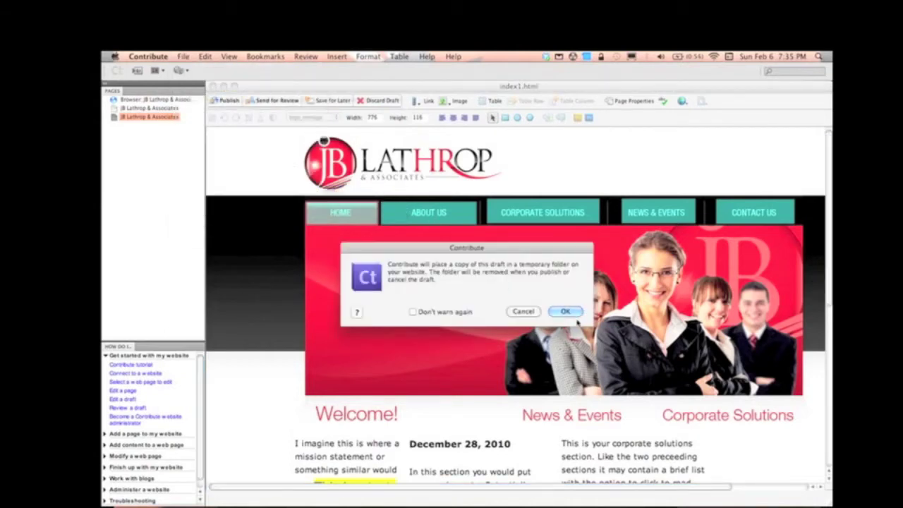
pyautogui.click(566, 312)
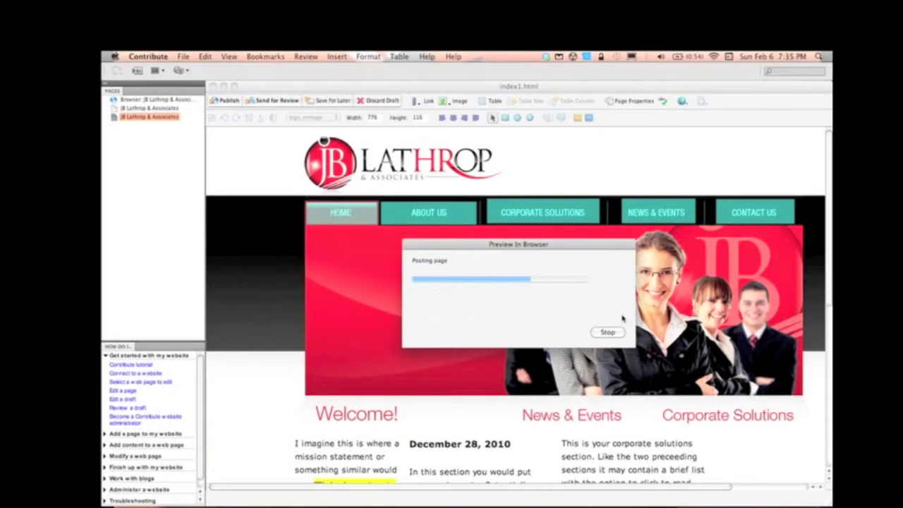
pyautogui.moveTo(446, 490)
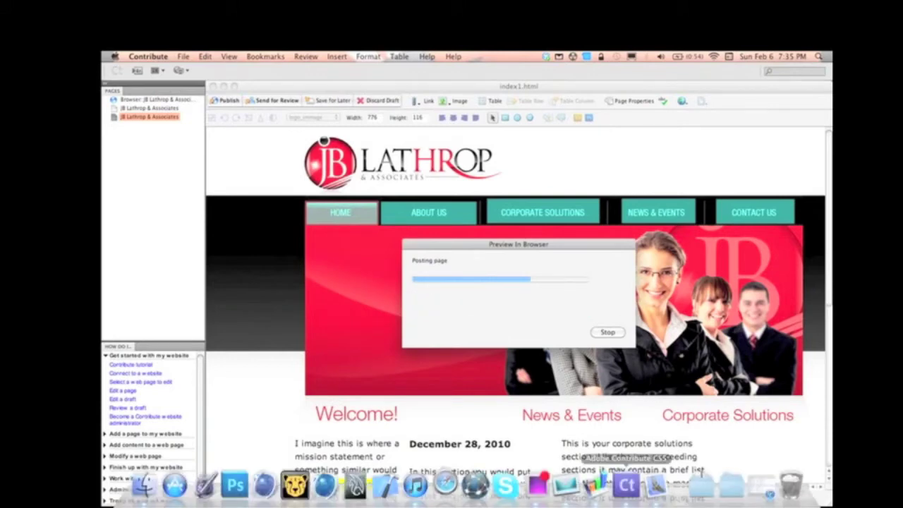
pyautogui.click(446, 485)
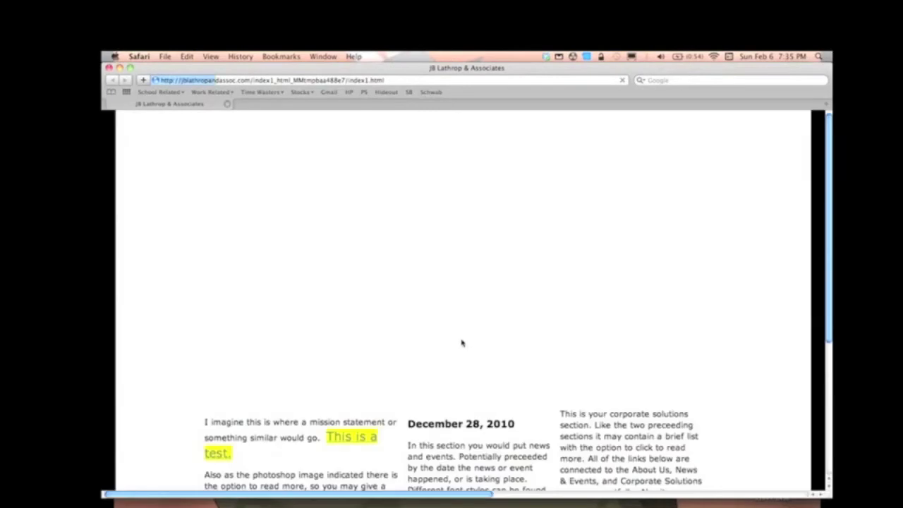
# Step: Examine the previewed page's text columns and the placement of its Read More buttons
pyautogui.scroll(-5, 462, 343)
pyautogui.scroll(-2, 461, 343)
pyautogui.scroll(4, 461, 343)
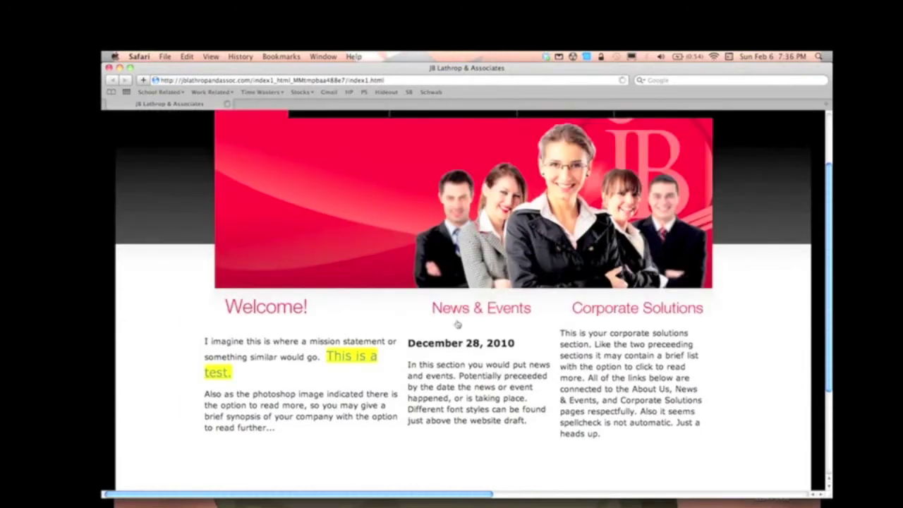
pyautogui.scroll(-4, 457, 324)
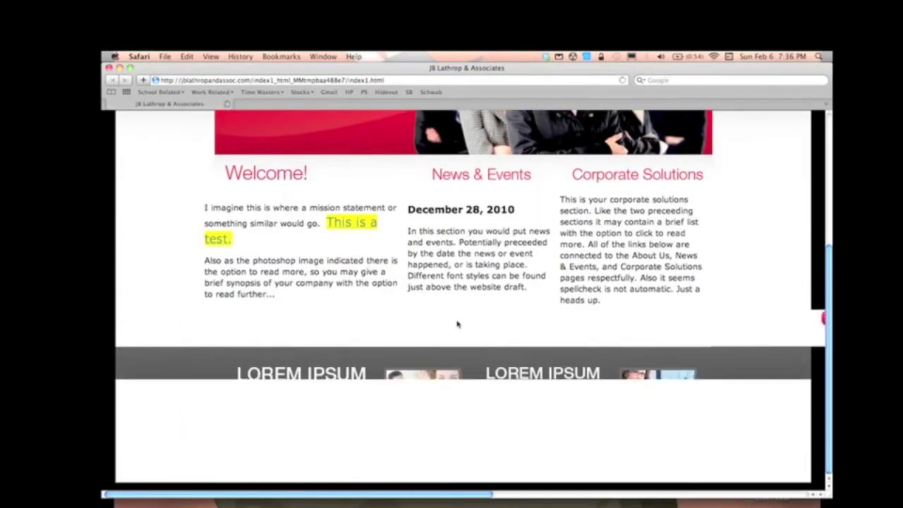
pyautogui.hscroll(5, 458, 324)
pyautogui.hscroll(3, 607, 317)
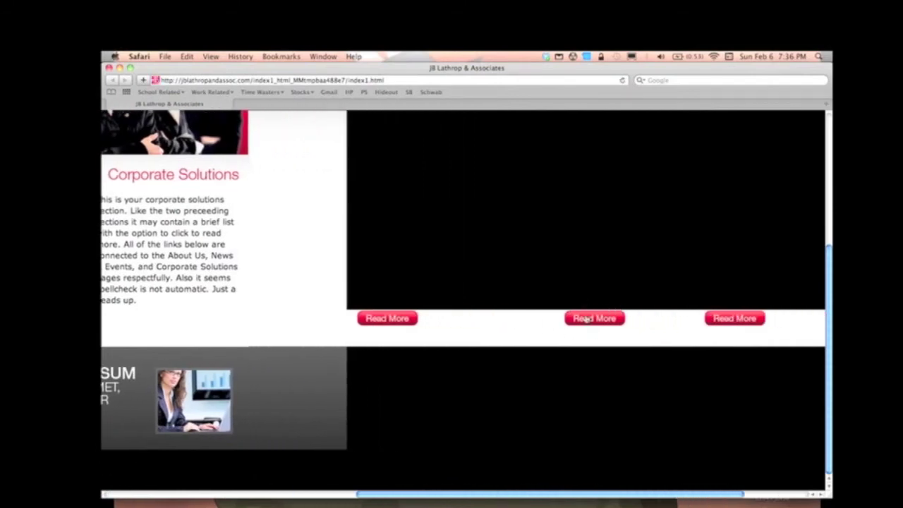
pyautogui.hscroll(-2, 583, 311)
# Step: Switch back to Contribute and inspect the background image behind the draft's Read More button row
pyautogui.press('super+Tab')
pyautogui.press('super+Tab')
pyautogui.press('super+Tab')
pyautogui.press('super+Tab')
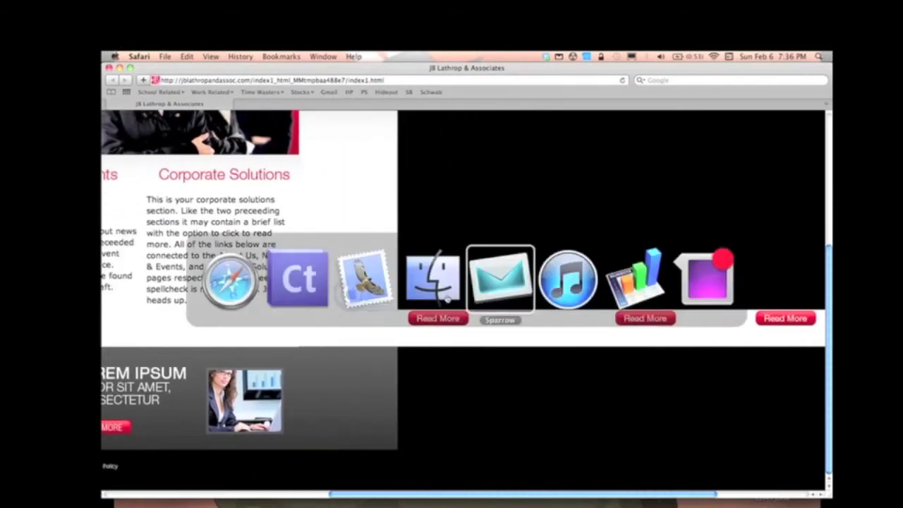
pyautogui.click(305, 297)
pyautogui.scroll(-10, 381, 355)
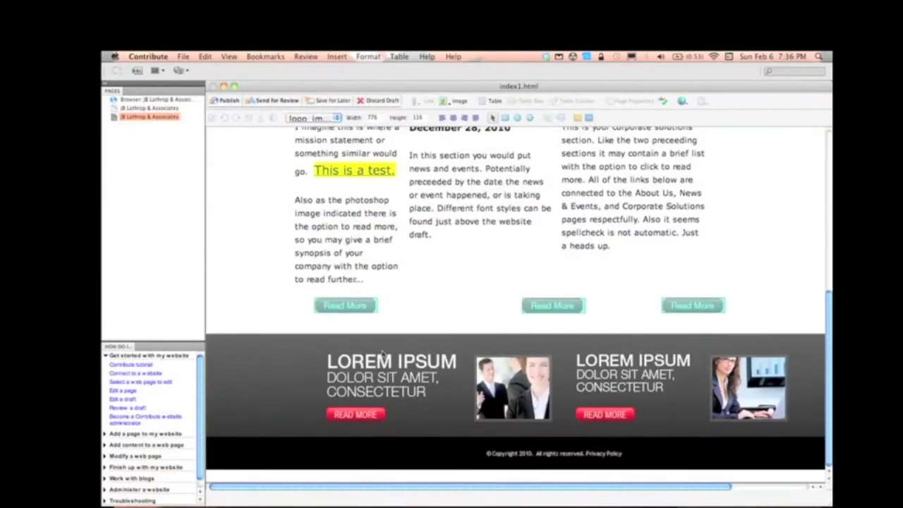
pyautogui.scroll(4, 290, 367)
pyautogui.click(294, 379)
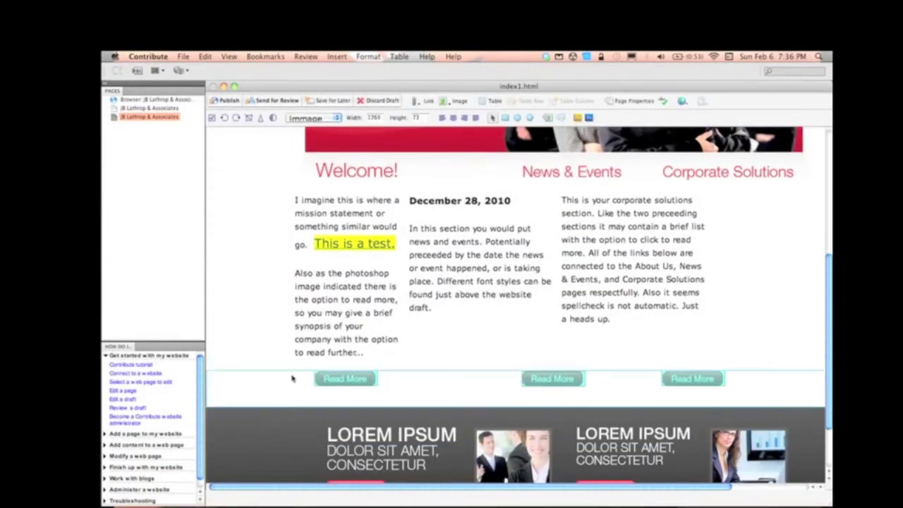
pyautogui.click(256, 384)
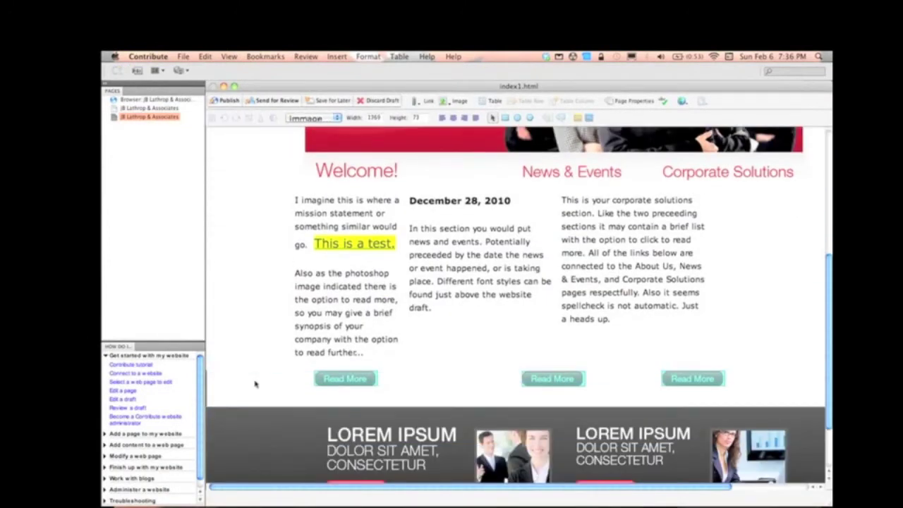
pyautogui.hscroll(3, 256, 384)
pyautogui.hscroll(-3, 256, 383)
pyautogui.click(272, 388)
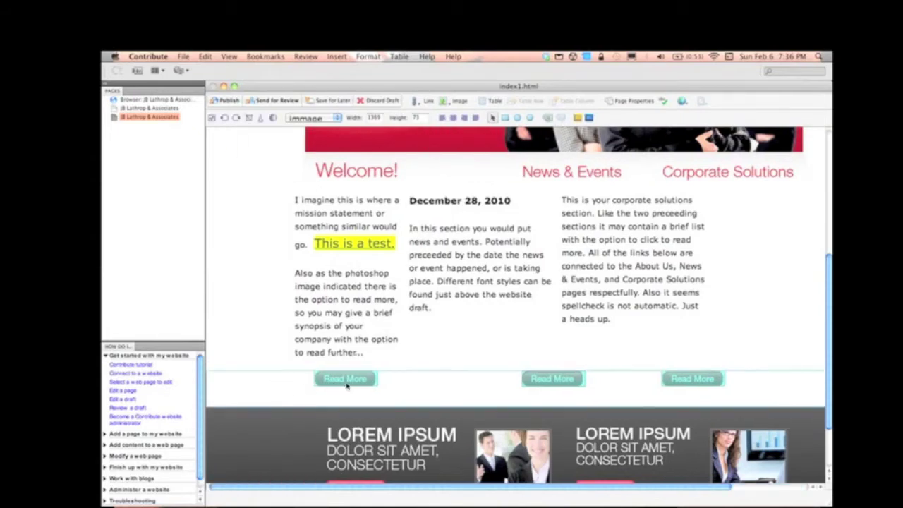
pyautogui.click(300, 394)
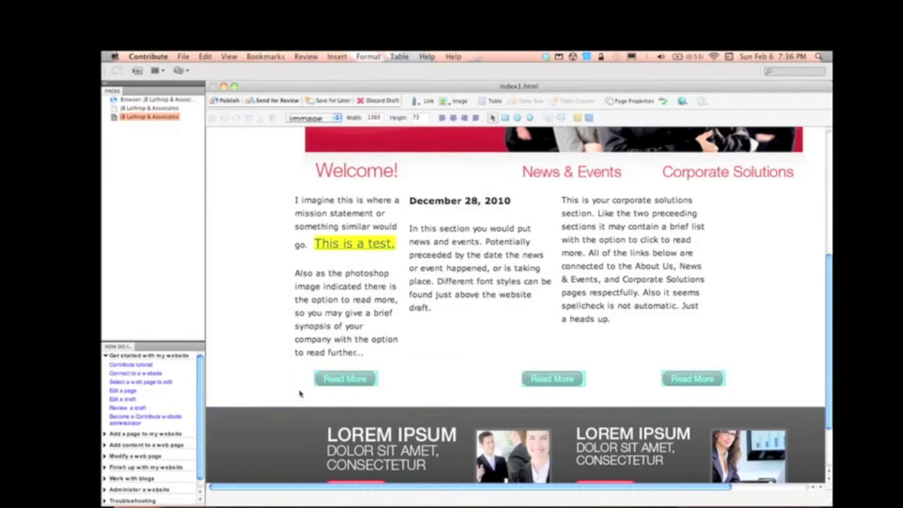
# Step: Delete the blank lines at the insertion point beside the Corporate Solutions text
pyautogui.click(714, 359)
pyautogui.press('BackSpace')
pyautogui.press('BackSpace')
pyautogui.press('BackSpace')
pyautogui.press('BackSpace')
pyautogui.press('BackSpace')
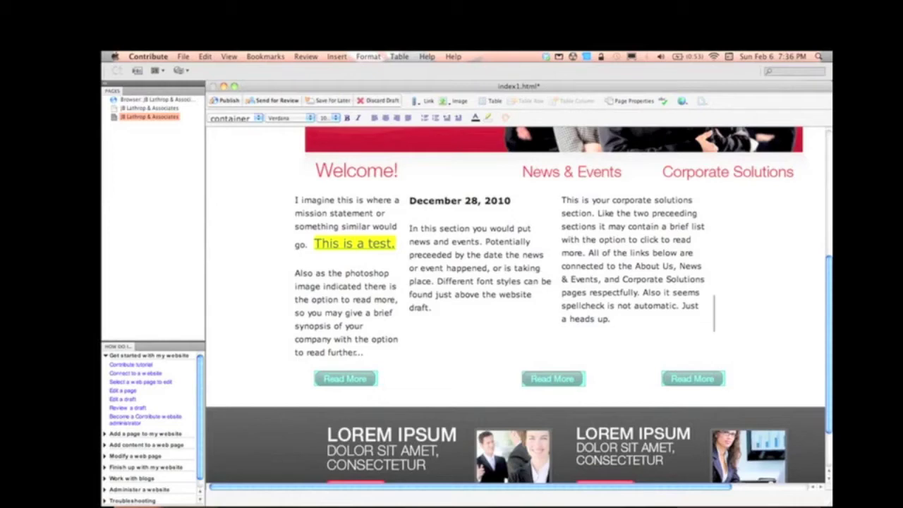
pyautogui.press('BackSpace')
pyautogui.press('BackSpace')
pyautogui.press('BackSpace')
pyautogui.press('BackSpace')
pyautogui.press('BackSpace')
# Step: Preview the draft in Safari with the blank lines removed and check where the Read More buttons and footer sit
pyautogui.click(188, 57)
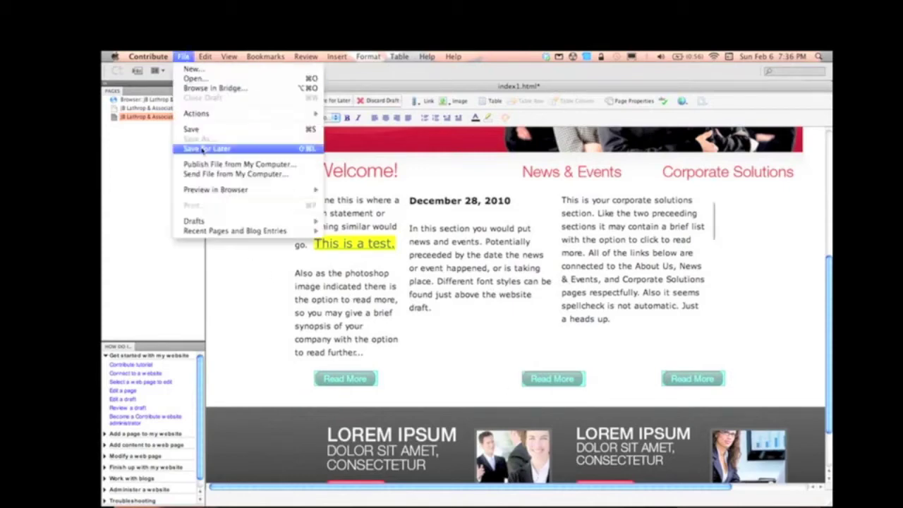
pyautogui.moveTo(229, 191)
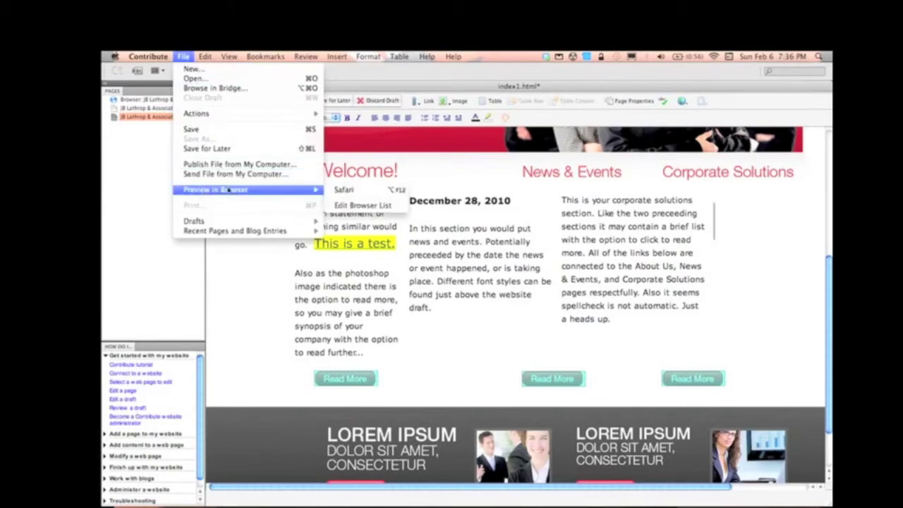
pyautogui.click(349, 190)
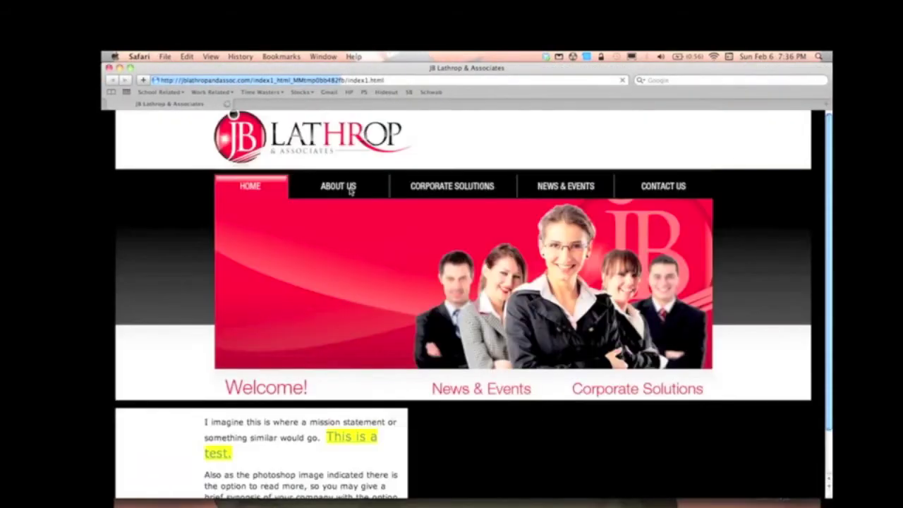
pyautogui.scroll(-3, 349, 191)
pyautogui.hscroll(8, 349, 191)
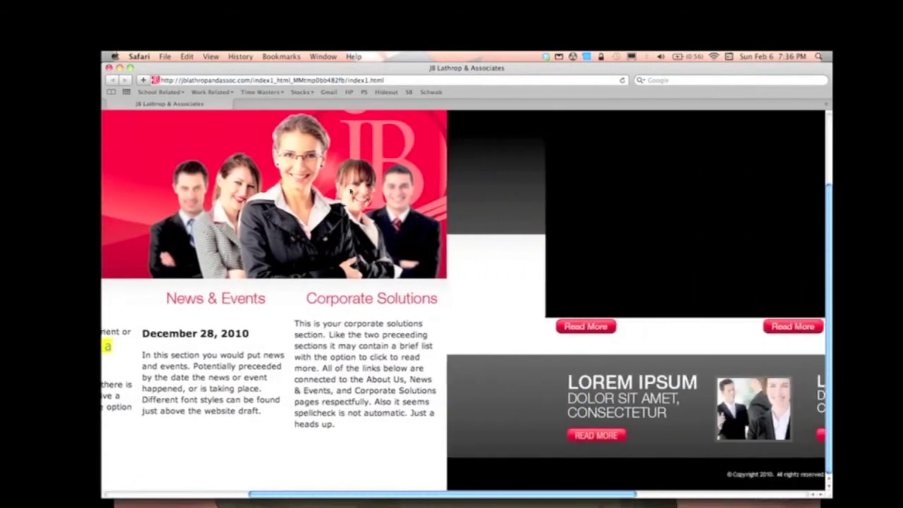
pyautogui.hscroll(5, 349, 191)
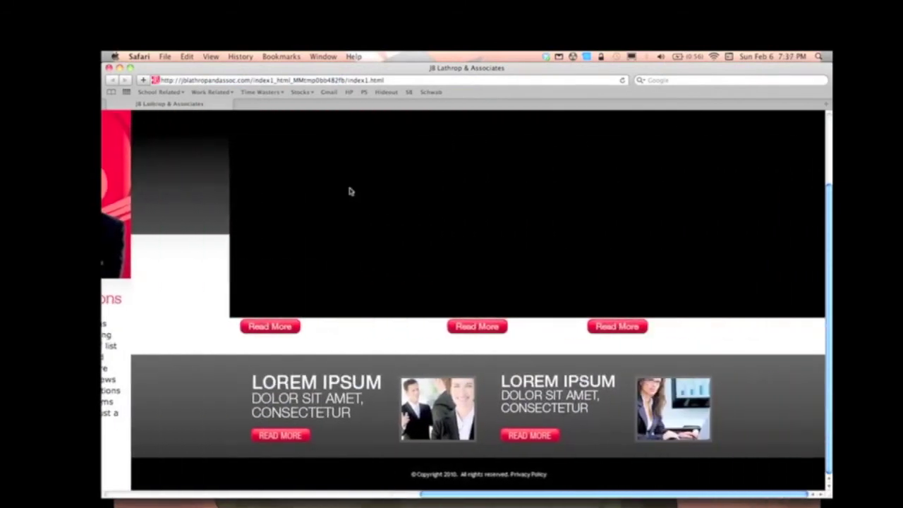
pyautogui.hscroll(-9, 350, 191)
pyautogui.hscroll(-5, 348, 190)
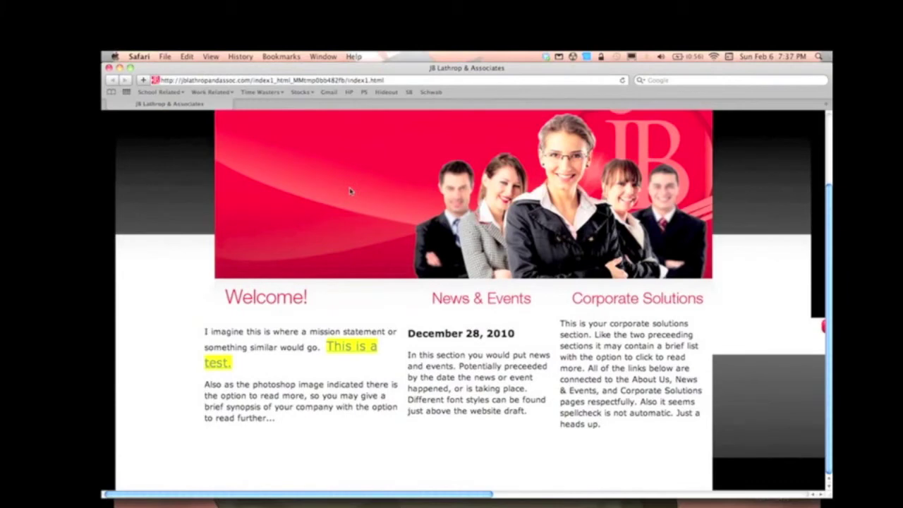
# Step: Return to Contribute and insert line breaks before the Read More button row to push it further down the page
pyautogui.press('super+Tab')
pyautogui.press('super+shift+Tab')
pyautogui.press('super+Tab')
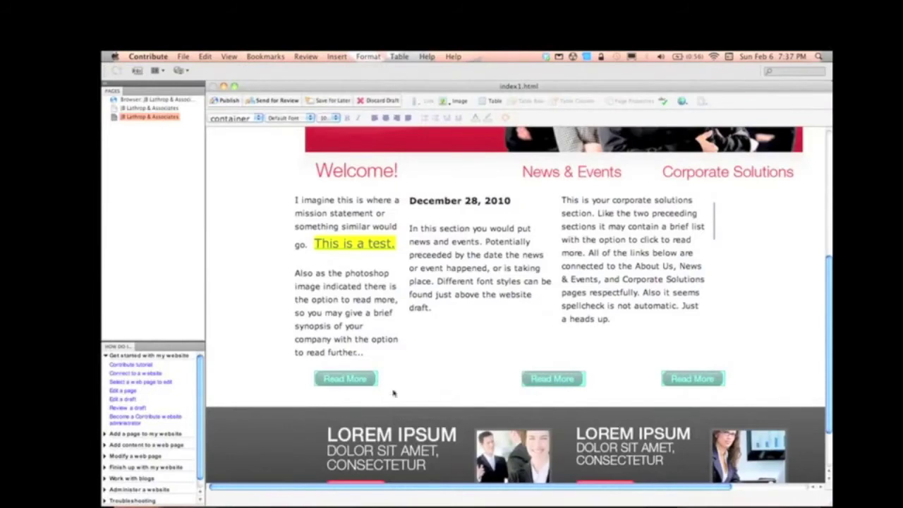
pyautogui.click(274, 381)
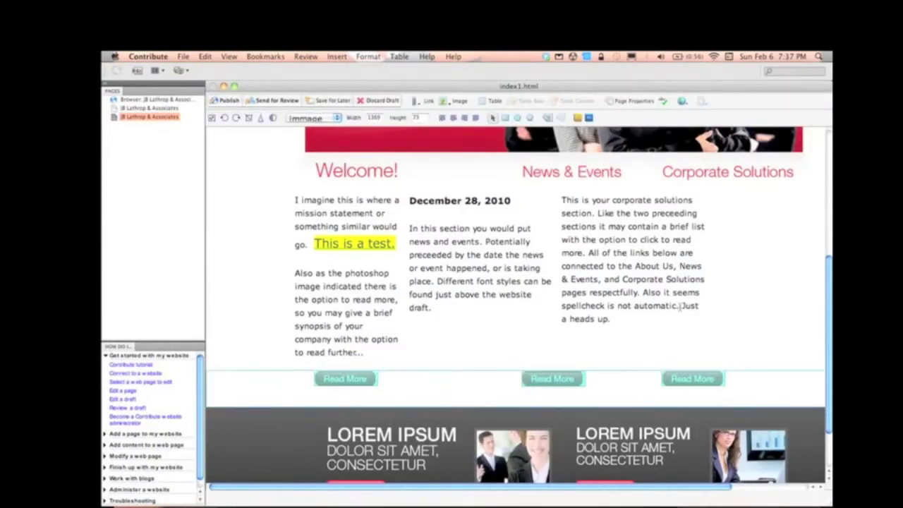
pyautogui.press('Left')
pyautogui.press('Return')
pyautogui.press('Return')
pyautogui.press('Return')
pyautogui.press('Return')
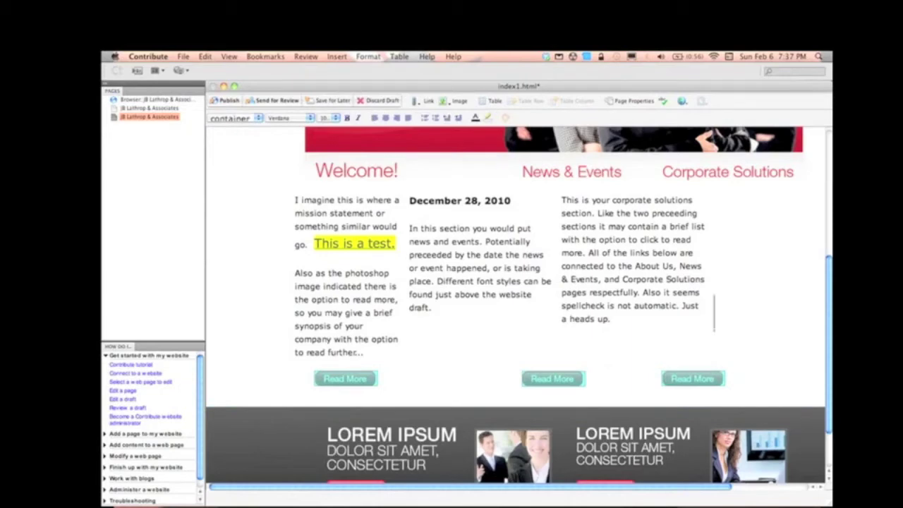
pyautogui.press('Return')
pyautogui.press('Return')
pyautogui.press('Return')
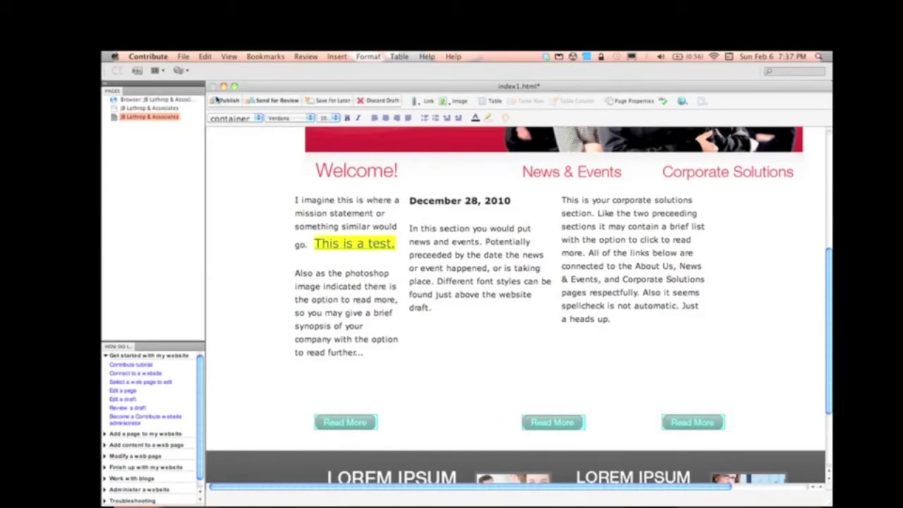
# Step: Preview the respaced draft in Safari and check the Read More buttons beneath the three text columns and the footer
pyautogui.click(182, 57)
pyautogui.moveTo(218, 189)
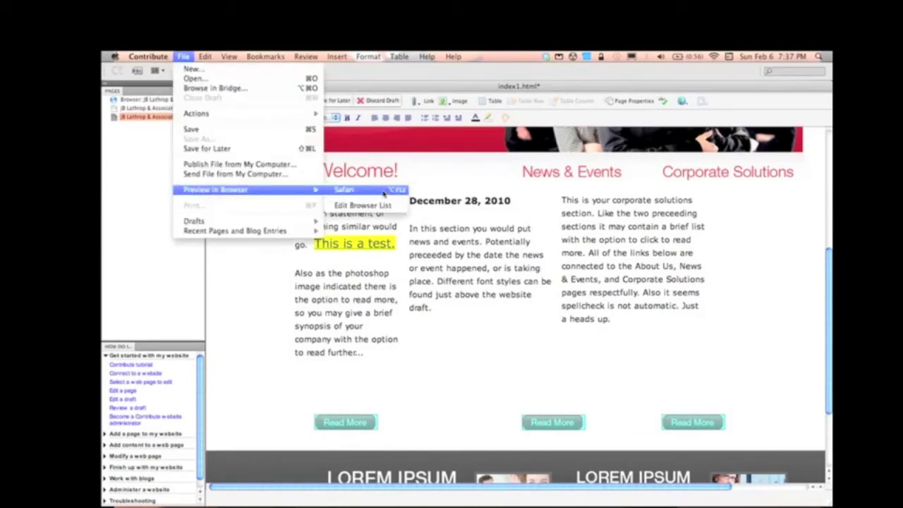
pyautogui.click(384, 192)
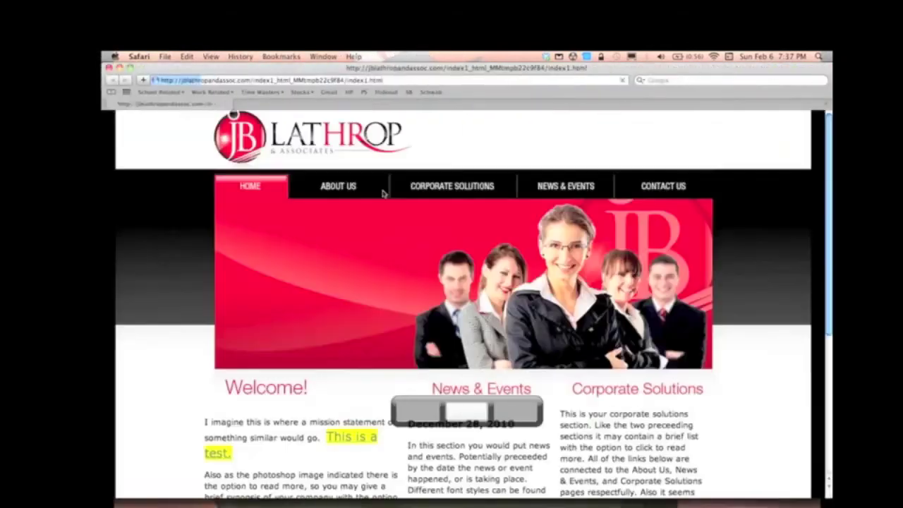
pyautogui.scroll(-3, 384, 194)
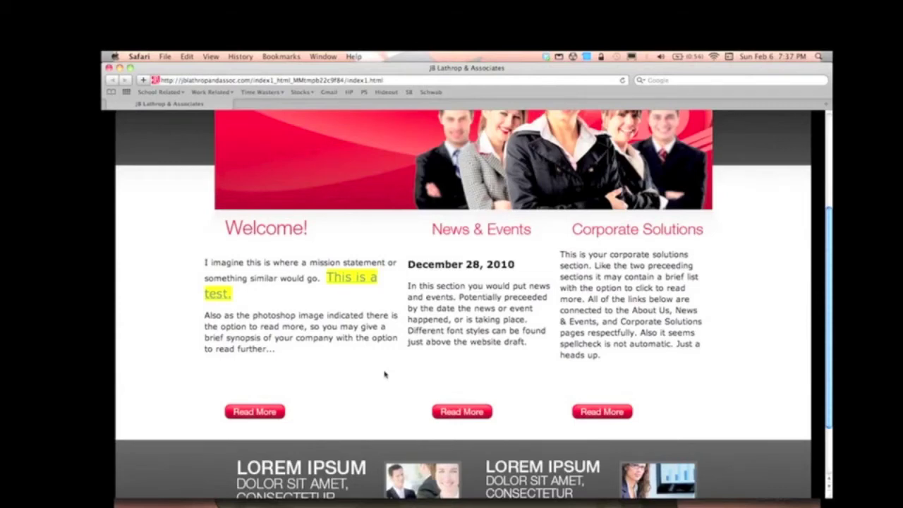
pyautogui.scroll(-2, 385, 375)
pyautogui.scroll(5, 385, 375)
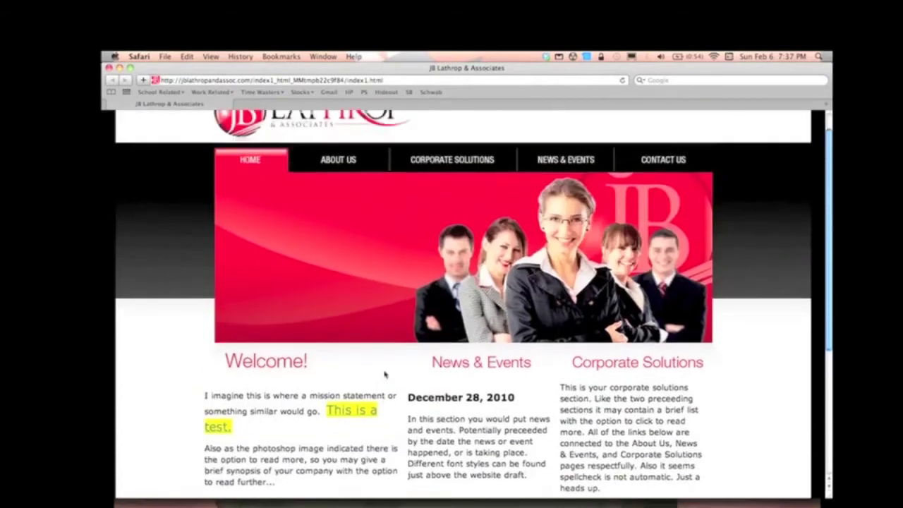
pyautogui.scroll(-7, 391, 247)
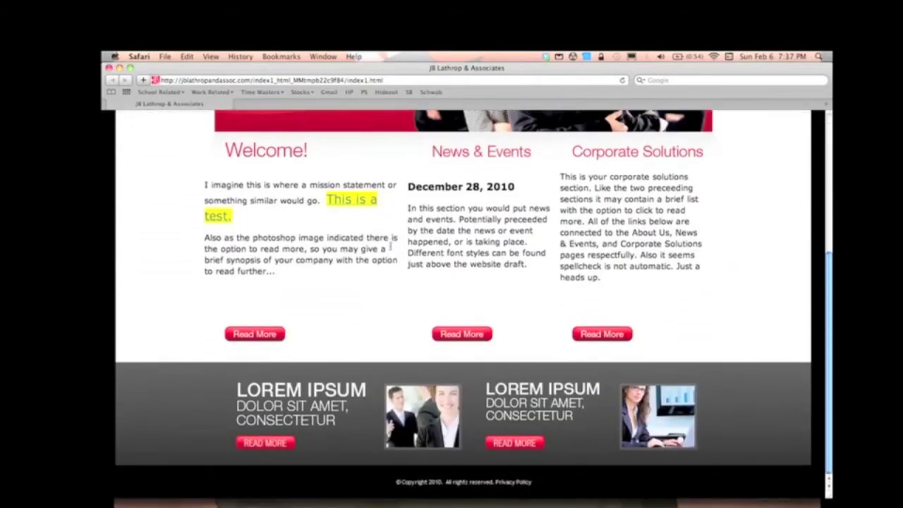
pyautogui.scroll(2, 392, 245)
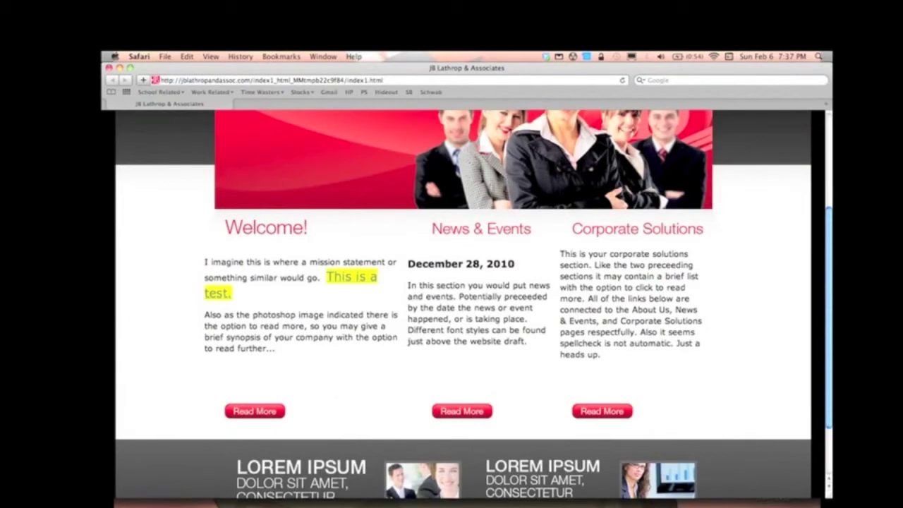
# Step: Return to Contribute and delete two blank lines above the Read More button row to move it up the page
pyautogui.press('super+Tab')
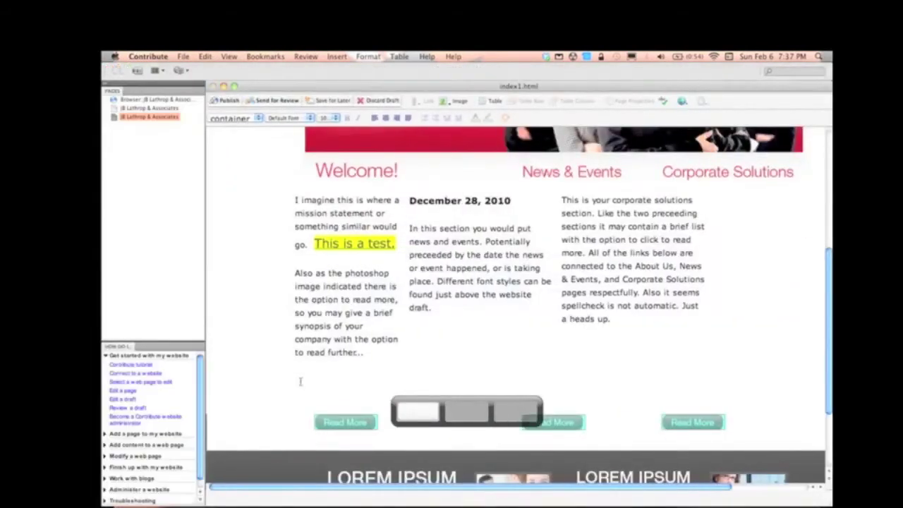
pyautogui.click(313, 423)
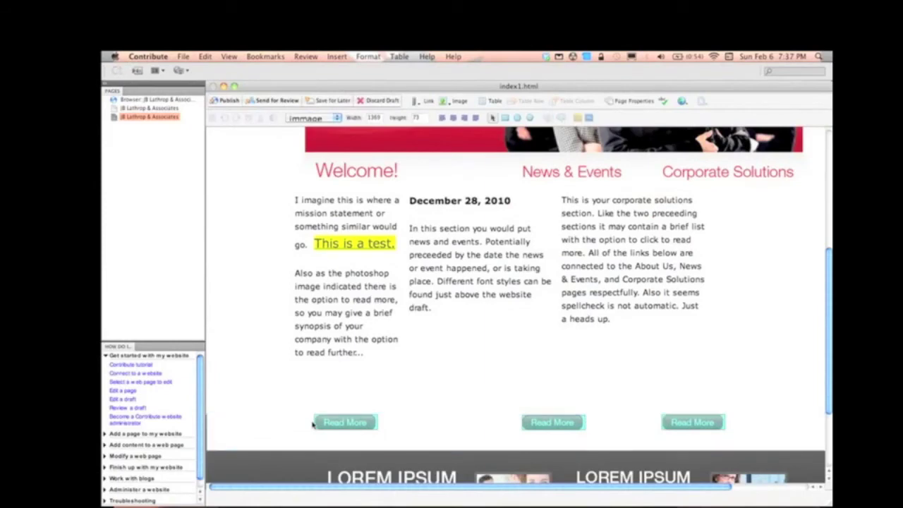
pyautogui.press('BackSpace')
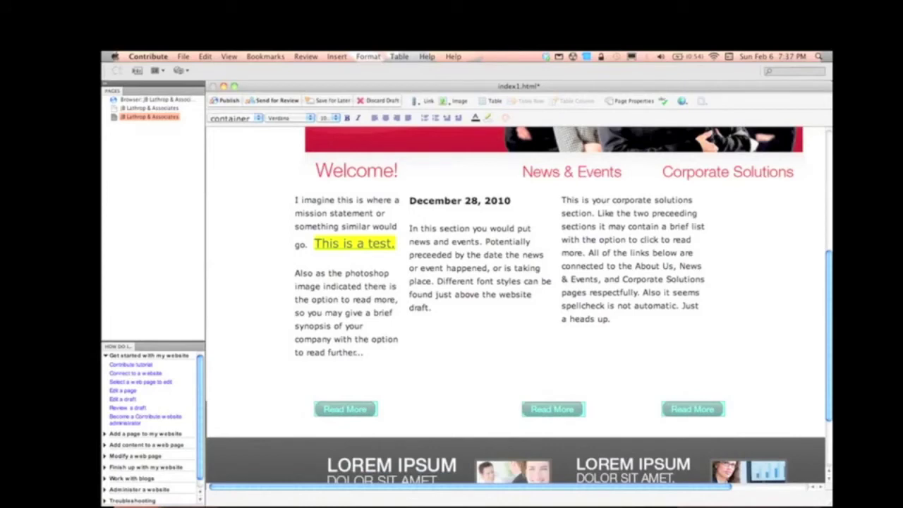
pyautogui.press('BackSpace')
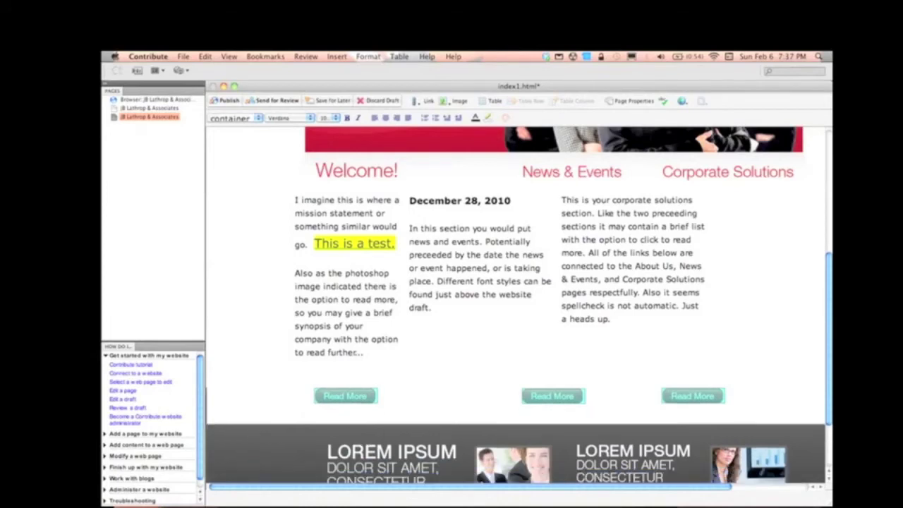
# Step: Preview the tightened draft in Safari and check the position of the Read More buttons across the page's full width
pyautogui.click(184, 56)
pyautogui.moveTo(247, 189)
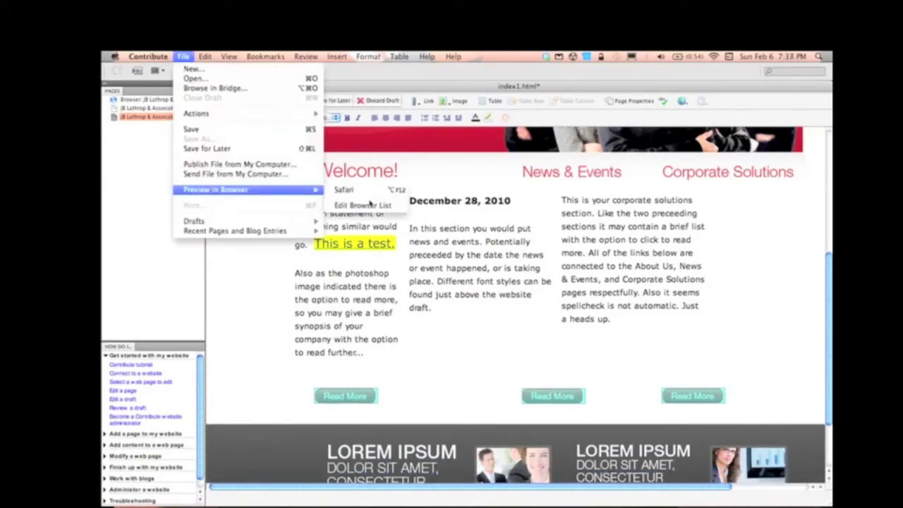
pyautogui.click(360, 195)
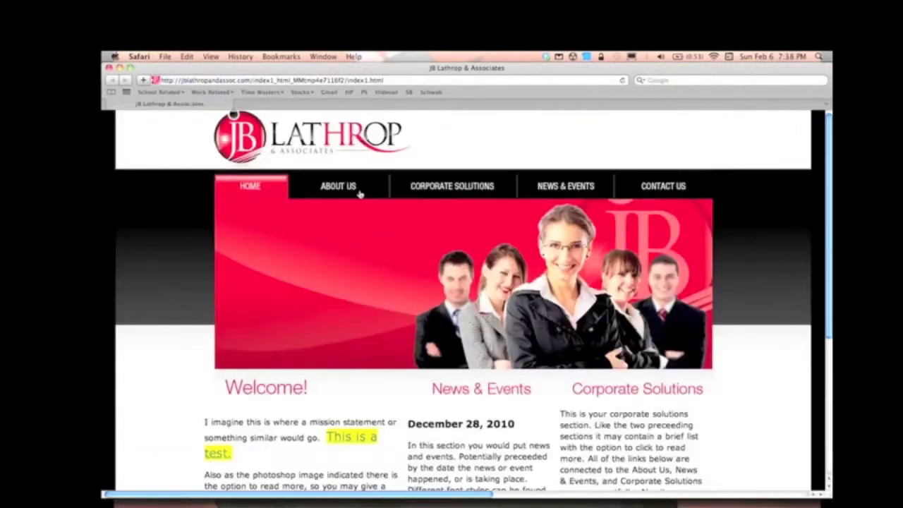
pyautogui.scroll(-5, 359, 194)
pyautogui.hscroll(5, 360, 194)
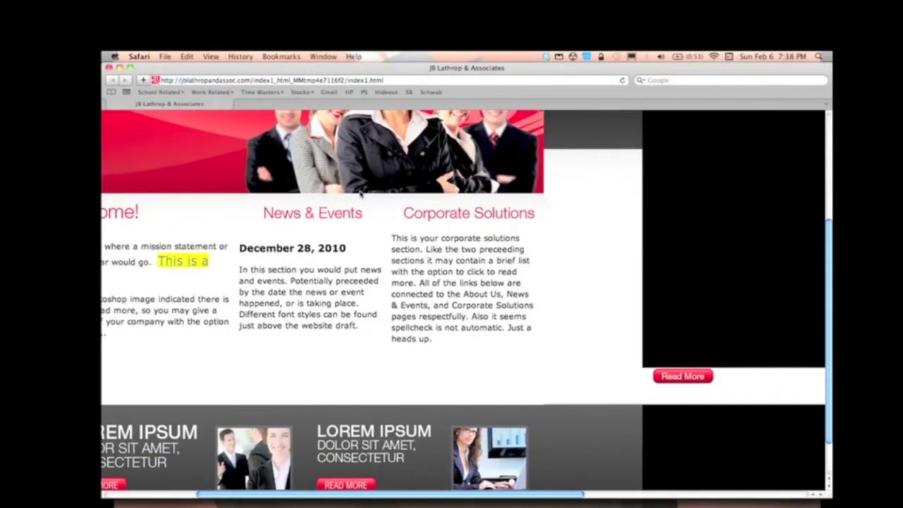
# Step: Return to Contribute and add one line break back before the Read More button row
pyautogui.press('super+Tab')
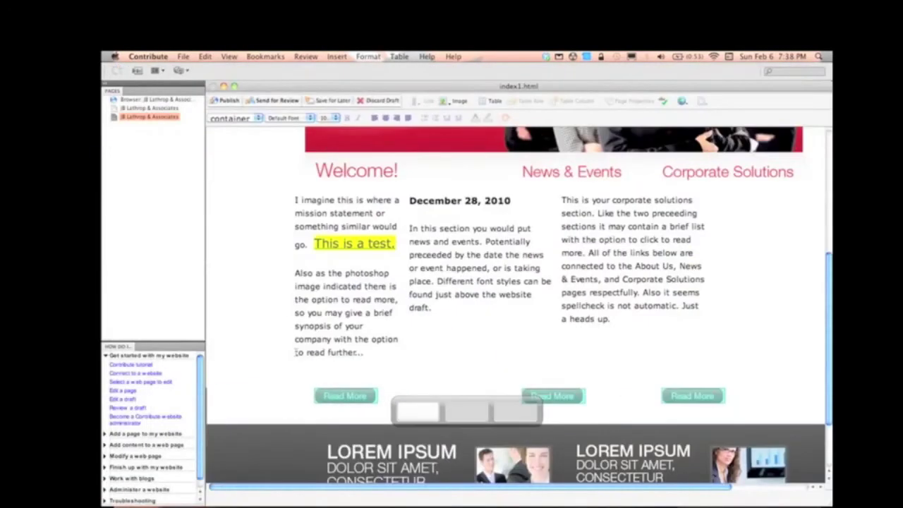
pyautogui.click(299, 406)
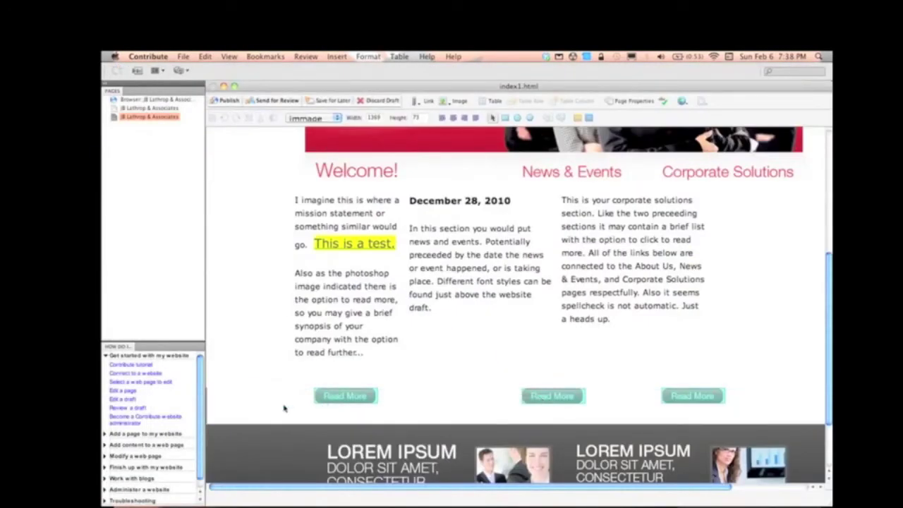
pyautogui.press('BackSpace')
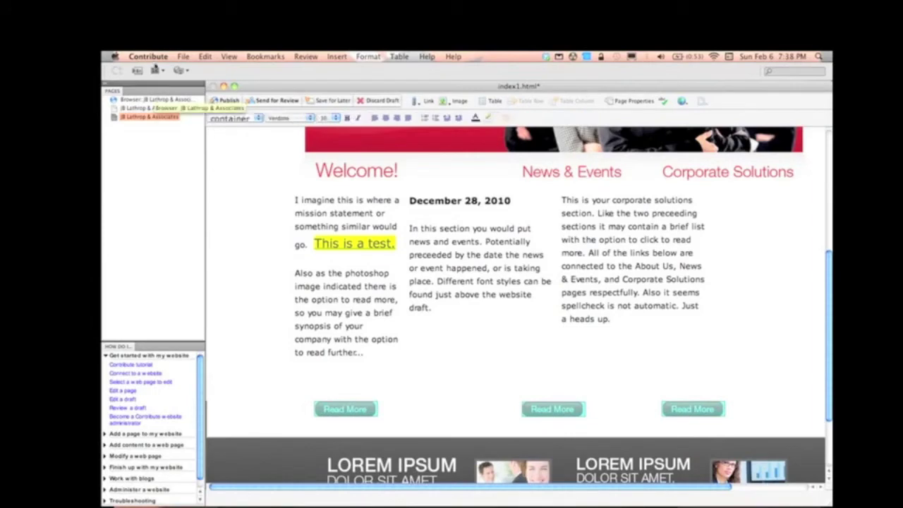
# Step: Preview the adjusted draft in Safari and check the whole page from header to footer, including the Read More buttons beneath the columns
pyautogui.click(183, 57)
pyautogui.moveTo(282, 189)
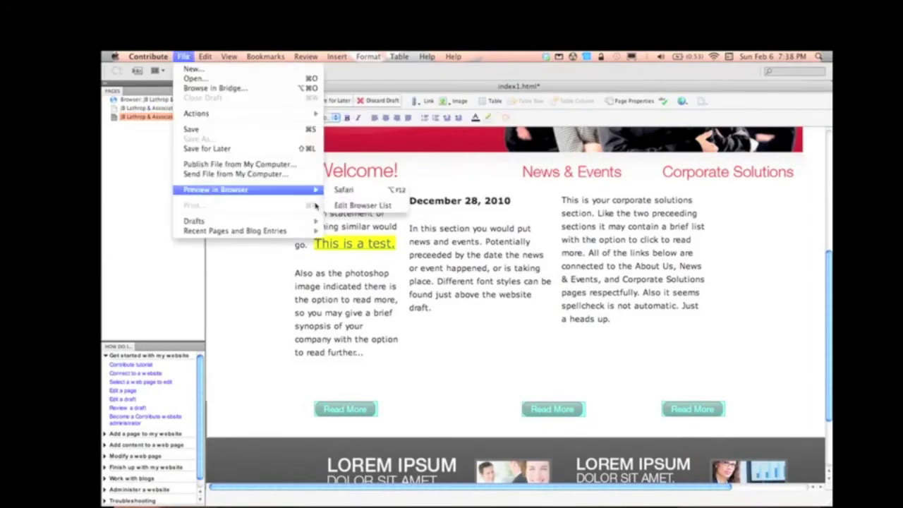
pyautogui.click(338, 191)
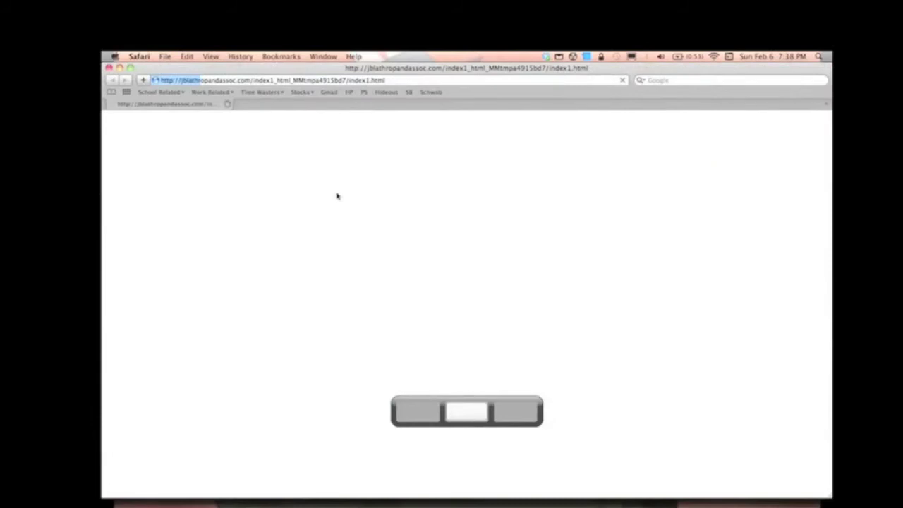
pyautogui.scroll(-5, 338, 227)
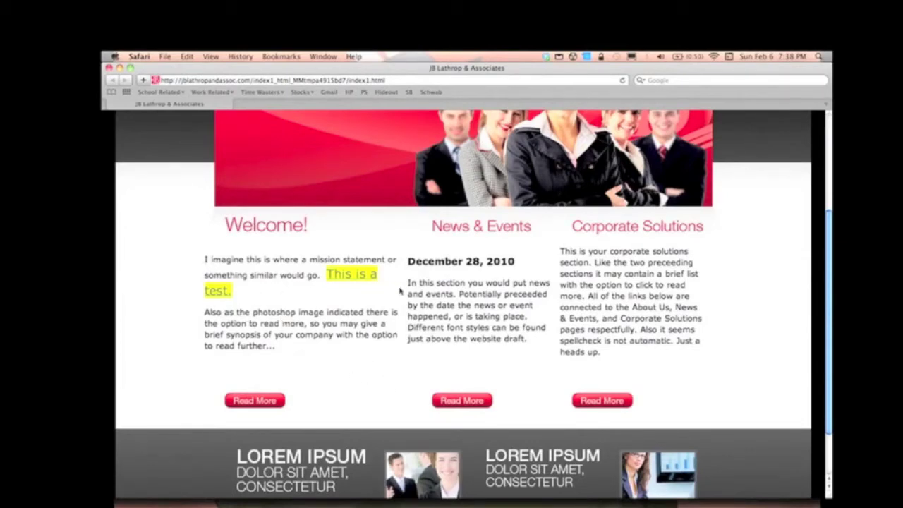
pyautogui.scroll(-1, 259, 403)
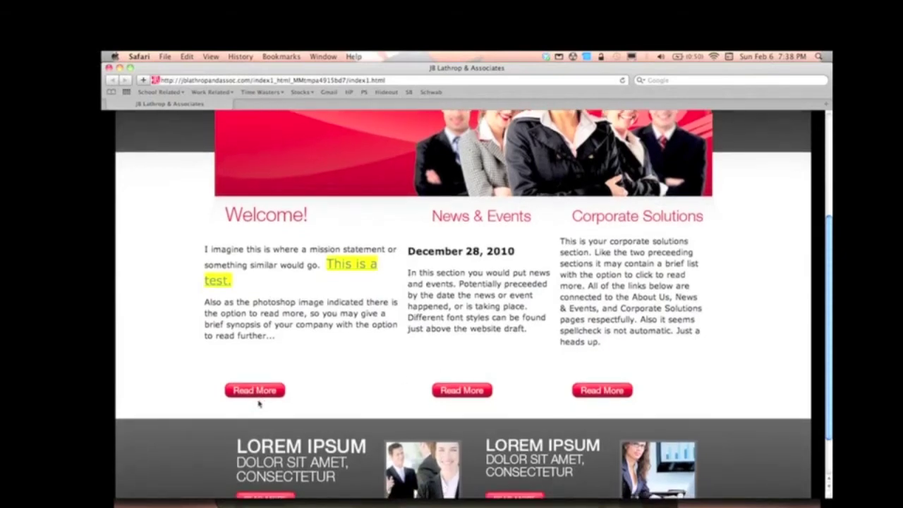
pyautogui.scroll(-3, 257, 381)
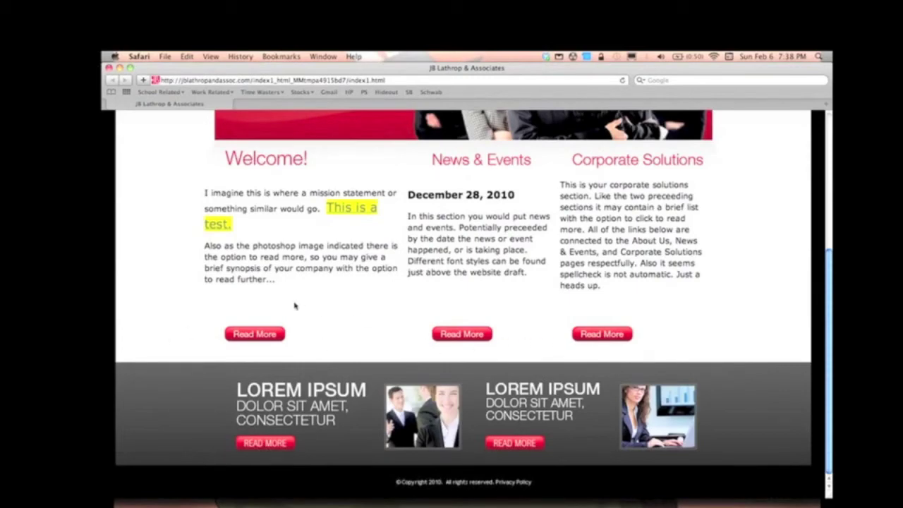
pyautogui.scroll(5, 248, 241)
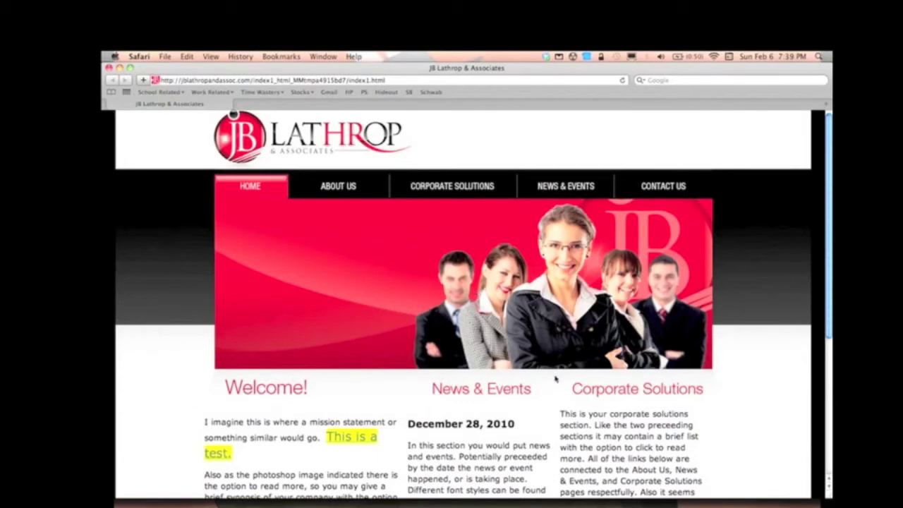
pyautogui.scroll(-5, 376, 359)
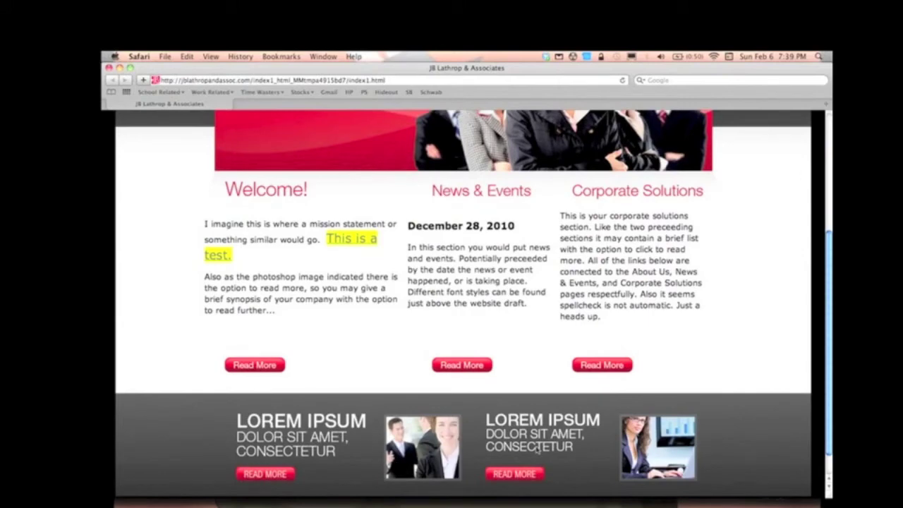
pyautogui.scroll(5, 313, 363)
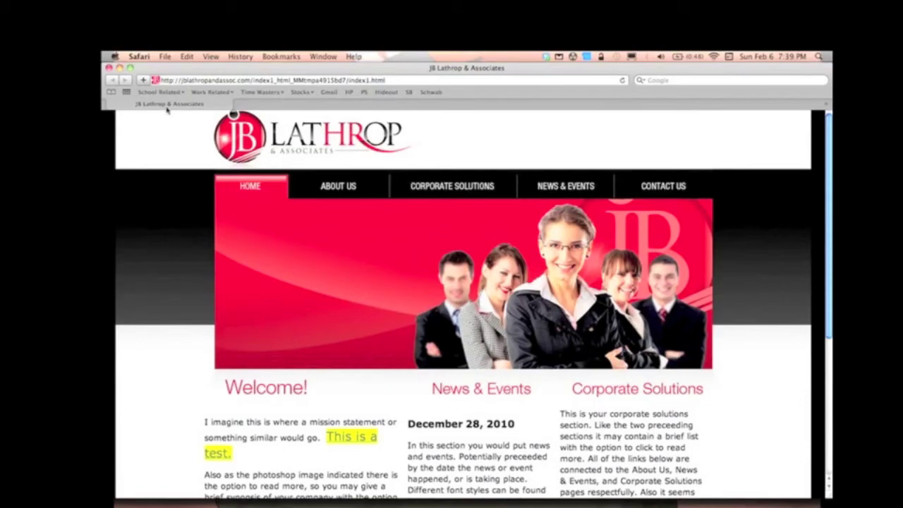
# Step: Return to Contribute and view the image properties of the navigation bar image, closing them without changes
pyautogui.press('super+Tab')
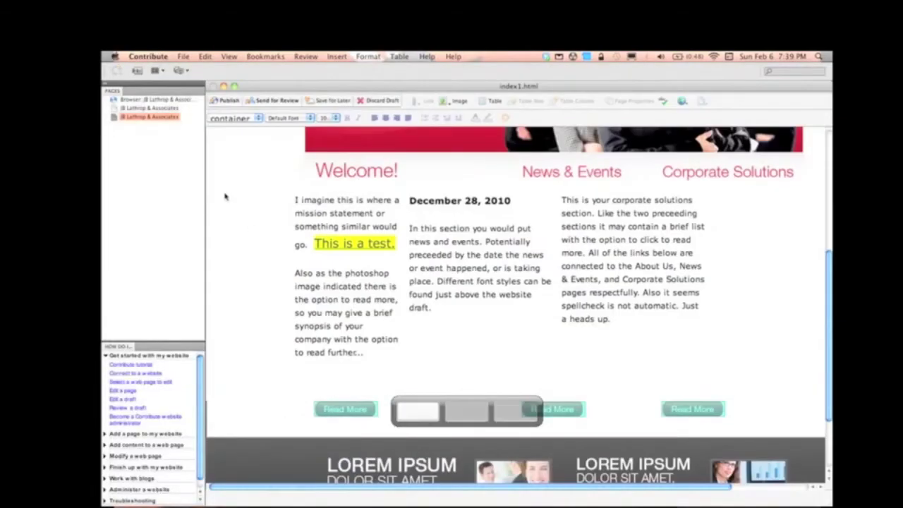
pyautogui.scroll(7, 368, 204)
pyautogui.rightClick(274, 205)
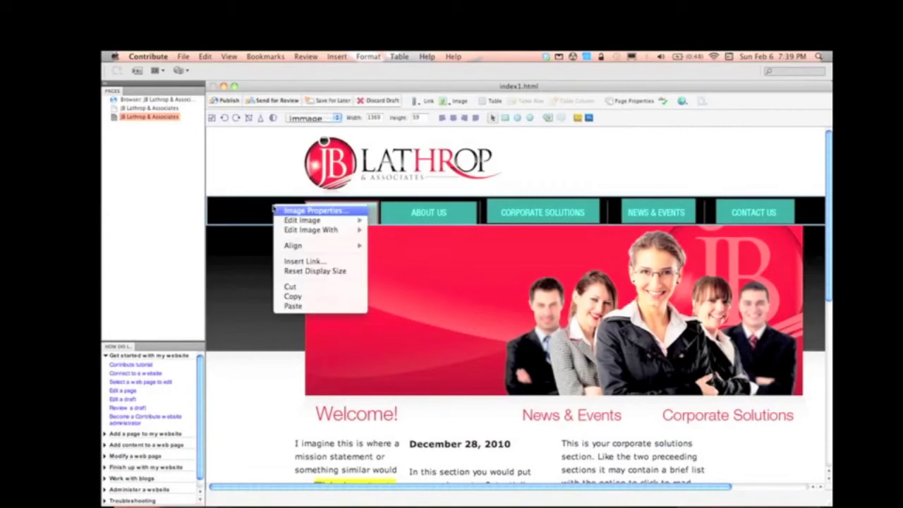
pyautogui.click(285, 211)
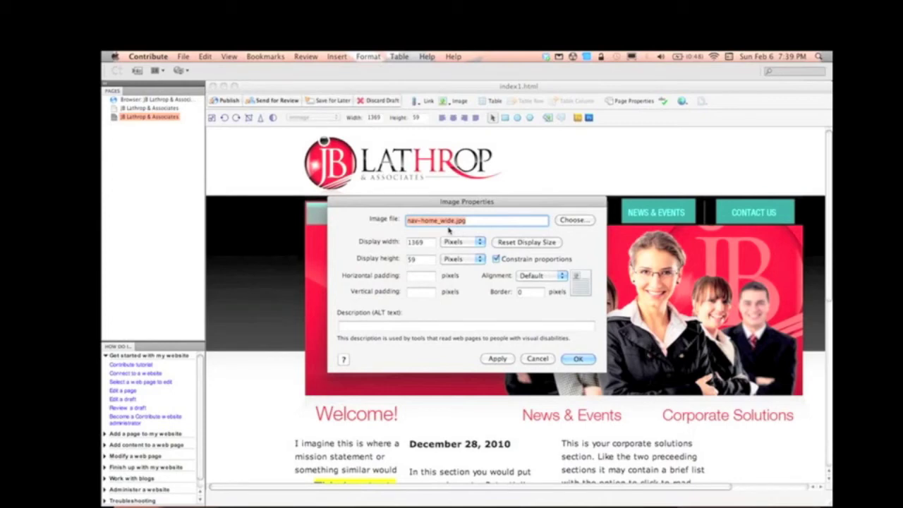
pyautogui.click(528, 360)
# Step: Open the navigation bar image nav-home_wide.jpg for editing in Photoshop and bring Photoshop to the front
pyautogui.rightClick(247, 214)
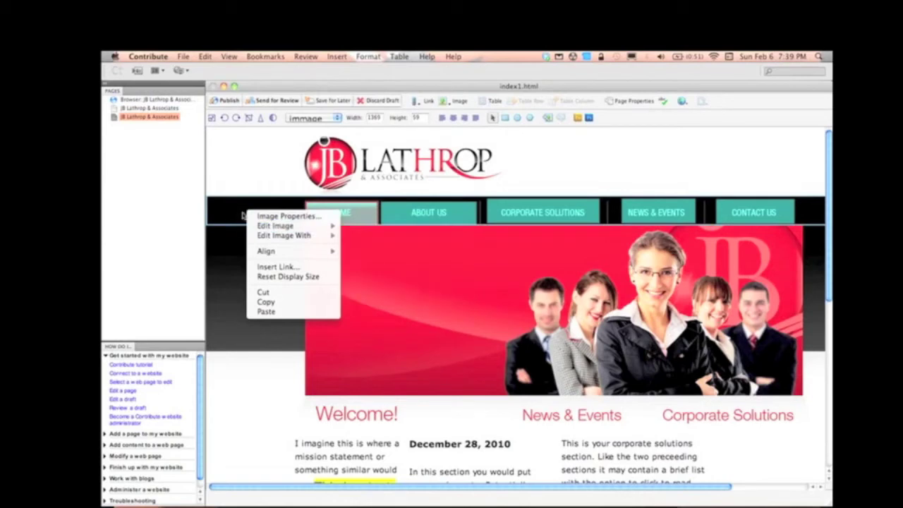
pyautogui.moveTo(312, 240)
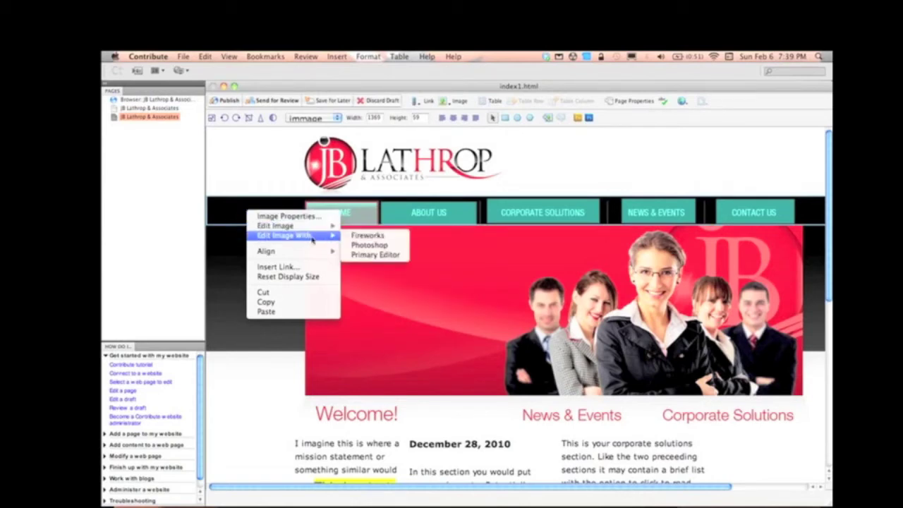
pyautogui.click(381, 245)
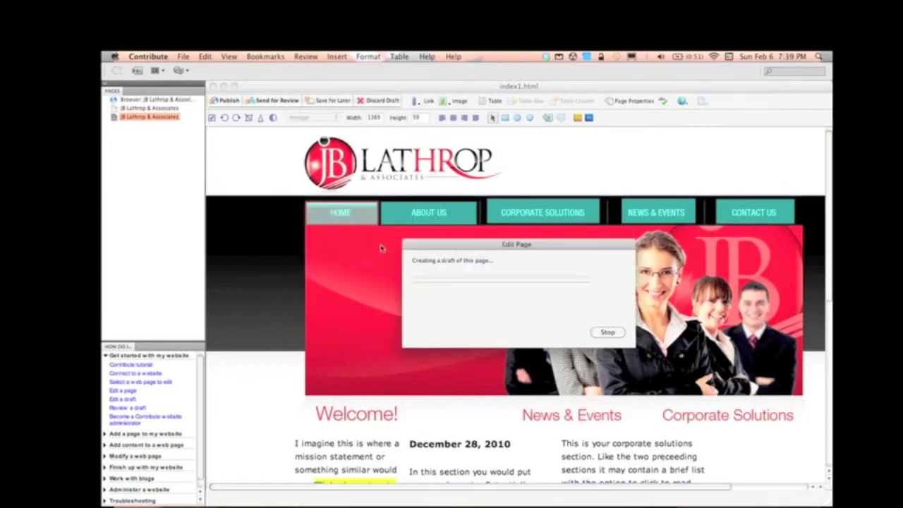
pyautogui.moveTo(415, 489)
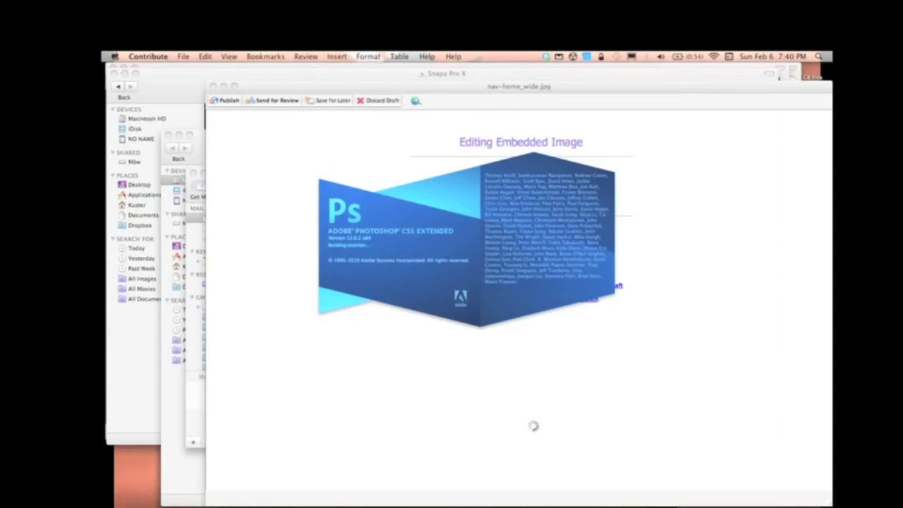
pyautogui.press('F9')
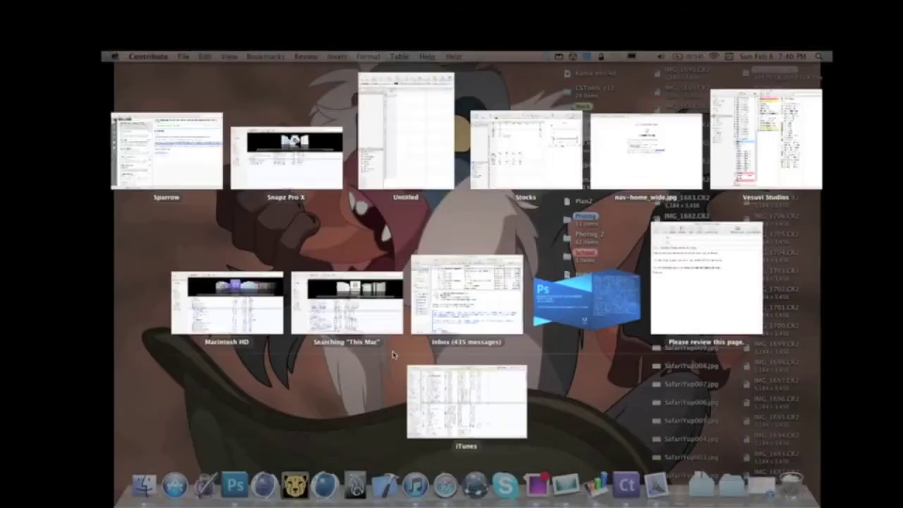
pyautogui.click(588, 308)
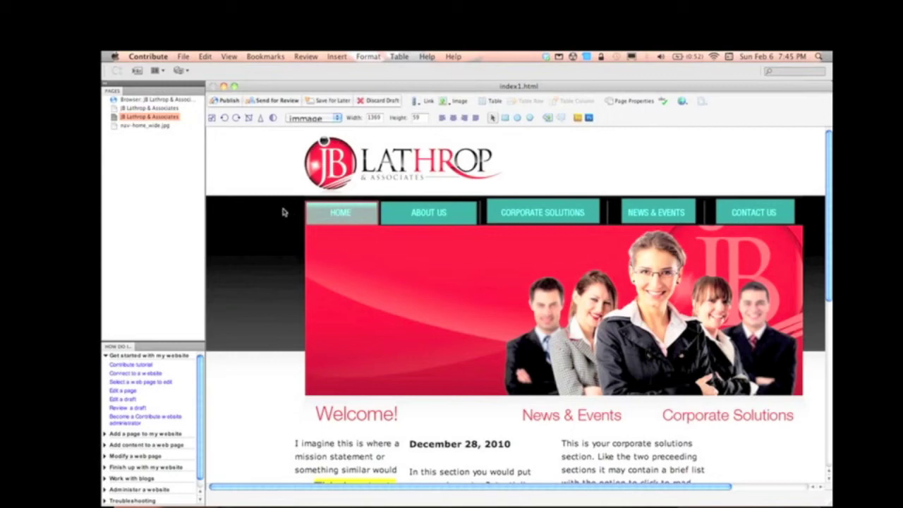
# Step: Review the navigation bar image's properties and its external editor choices on the index1.html draft without changing anything
pyautogui.click(282, 211)
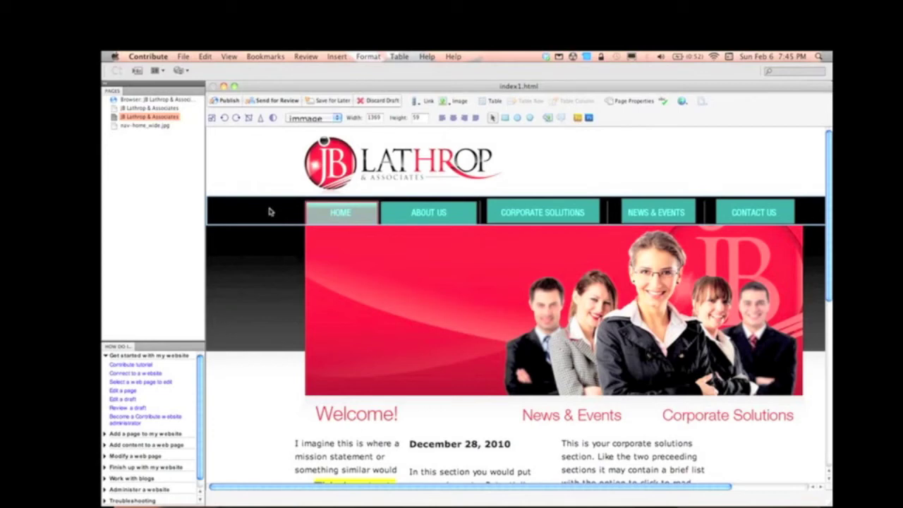
pyautogui.rightClick(269, 212)
pyautogui.moveTo(289, 238)
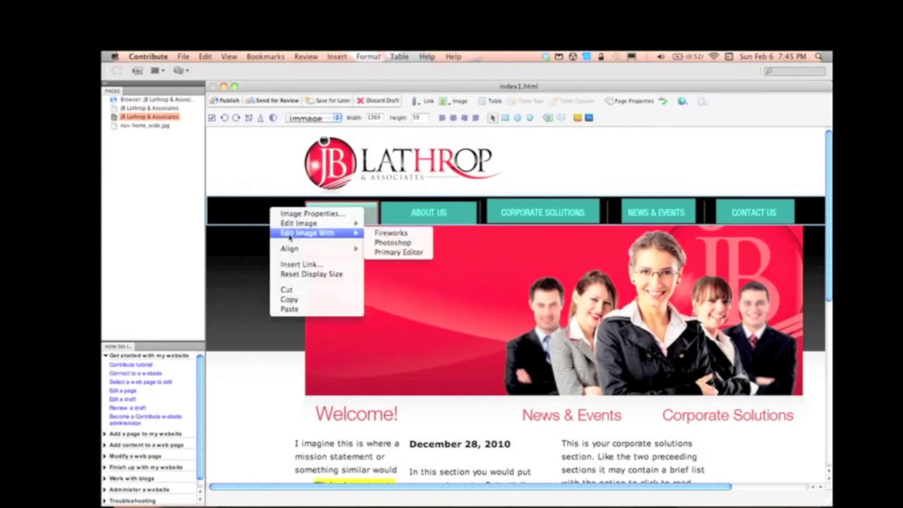
pyautogui.click(307, 214)
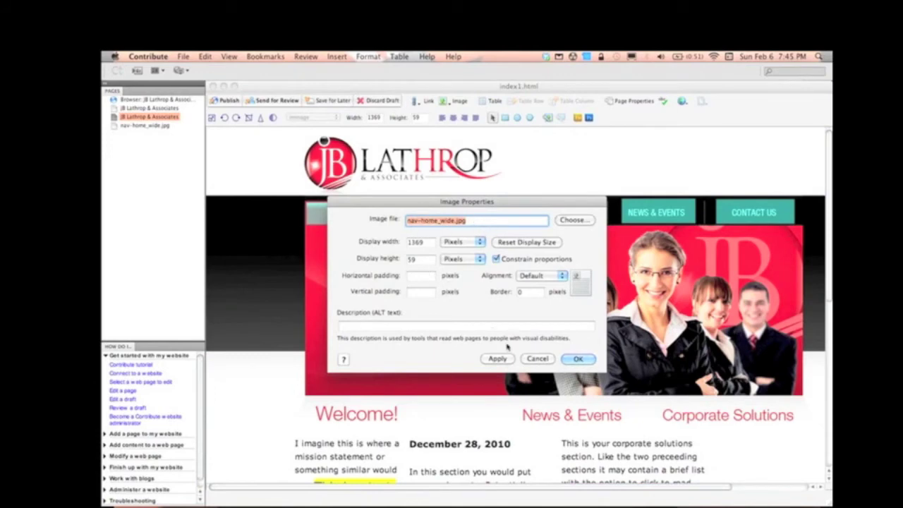
pyautogui.click(525, 361)
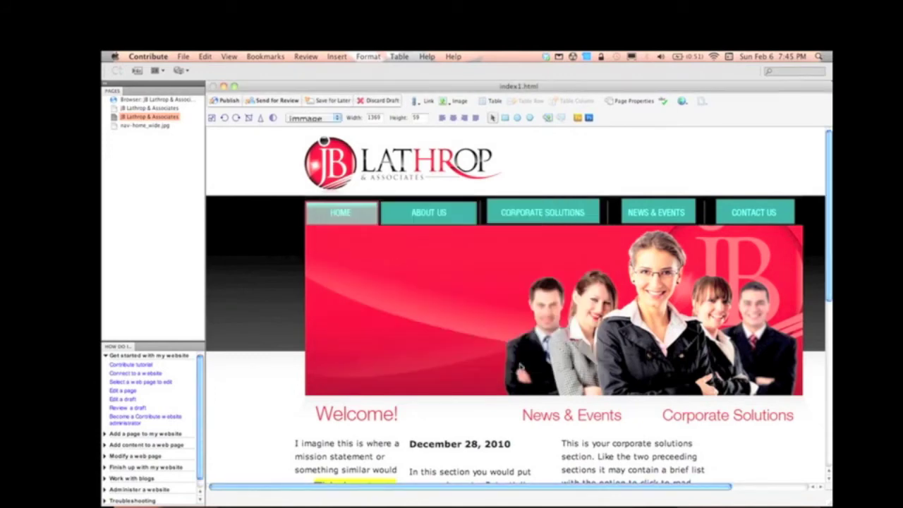
pyautogui.rightClick(256, 215)
pyautogui.moveTo(317, 237)
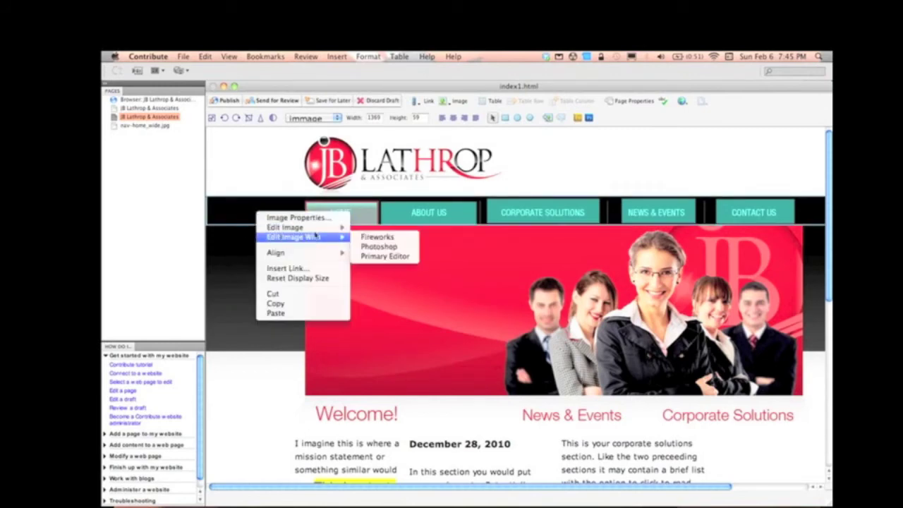
pyautogui.click(238, 240)
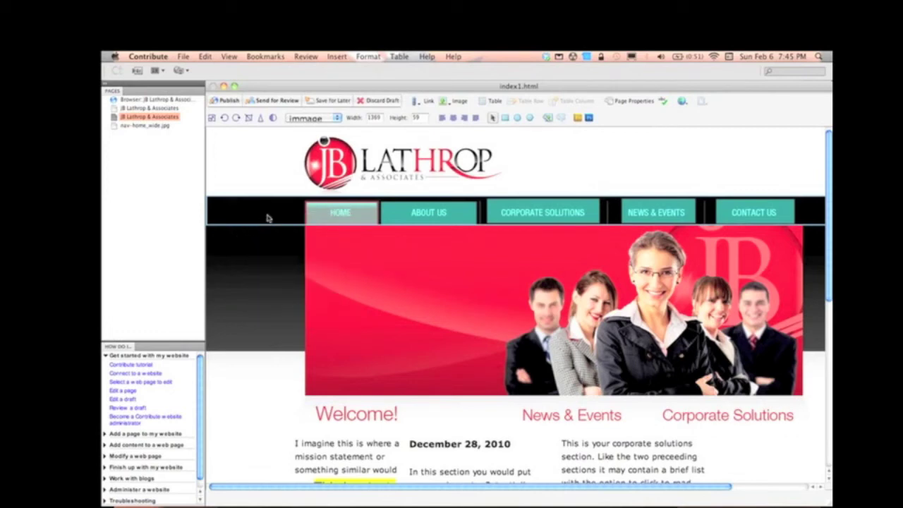
# Step: Review the navigation bar image's properties and the sources available for choosing a replacement image, without changing anything
pyautogui.rightClick(267, 217)
pyautogui.click(285, 218)
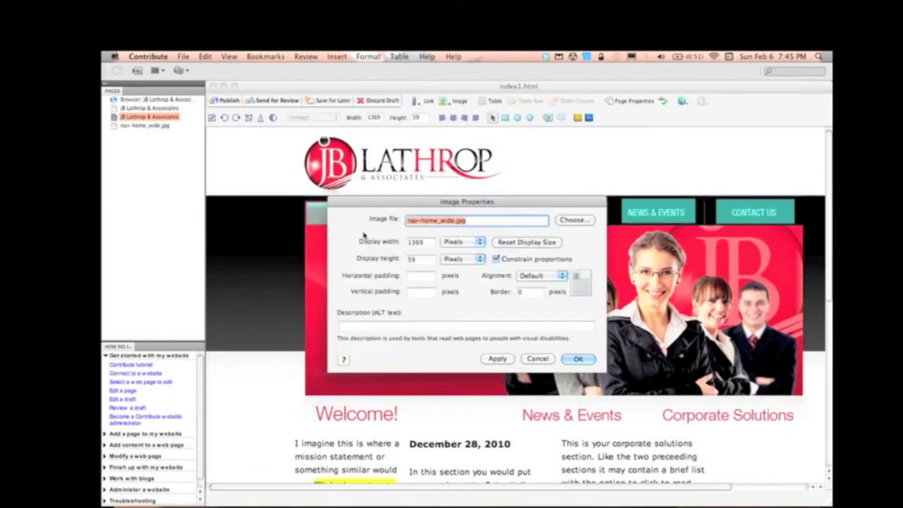
pyautogui.click(575, 222)
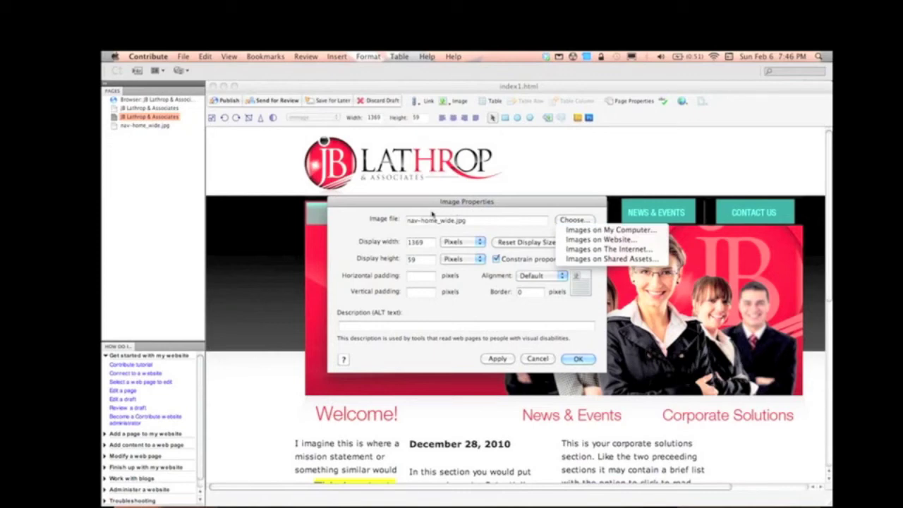
pyautogui.click(361, 242)
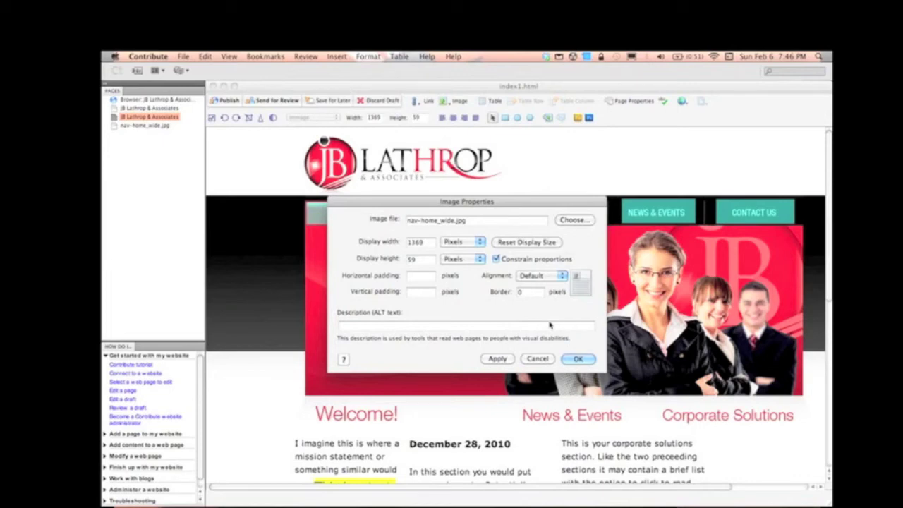
pyautogui.click(577, 358)
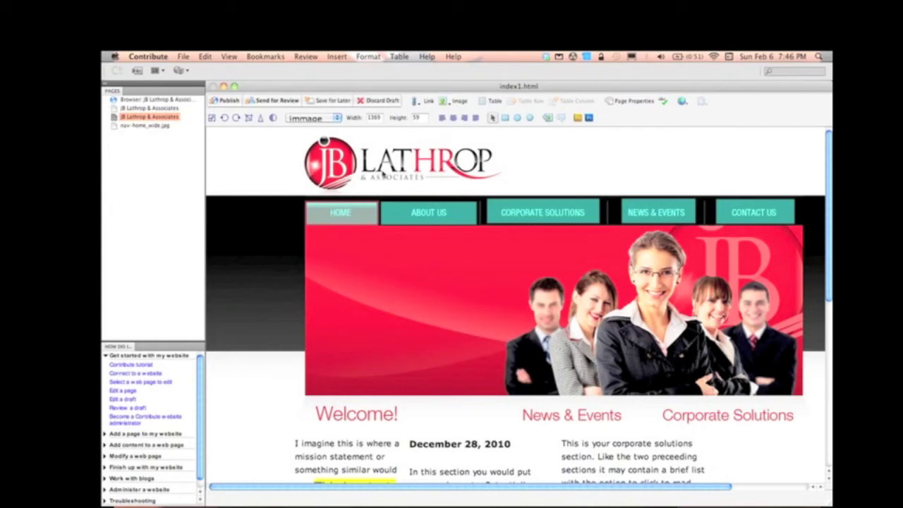
# Step: Discard the index1.html draft and look over the live About Us page
pyautogui.click(374, 101)
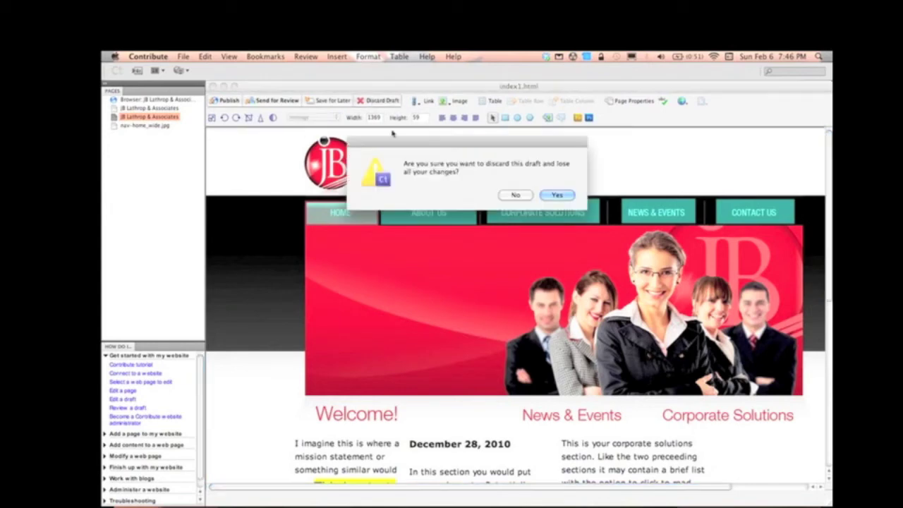
pyautogui.click(557, 195)
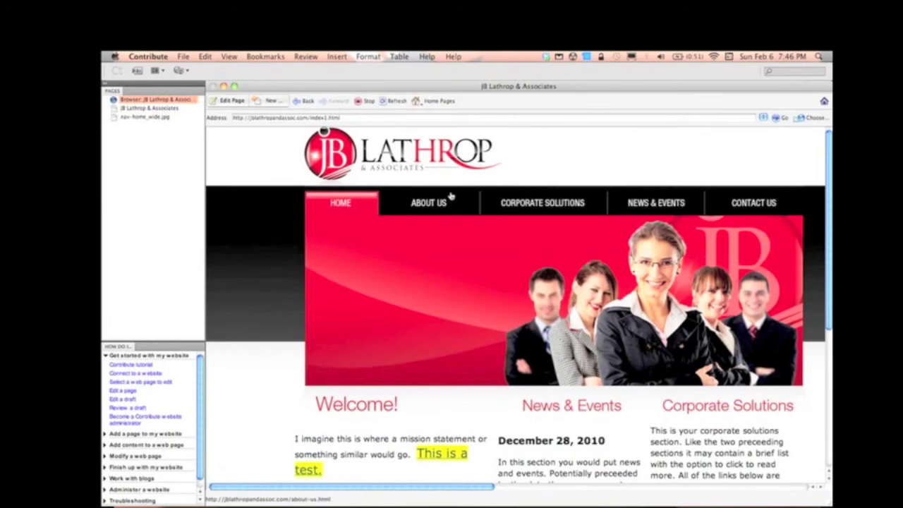
pyautogui.click(437, 203)
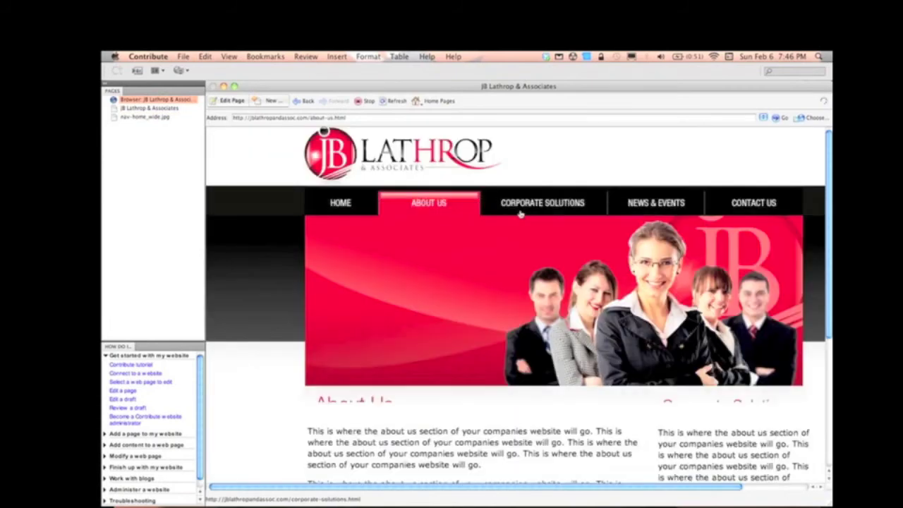
pyautogui.scroll(-2, 528, 216)
pyautogui.scroll(-3, 529, 216)
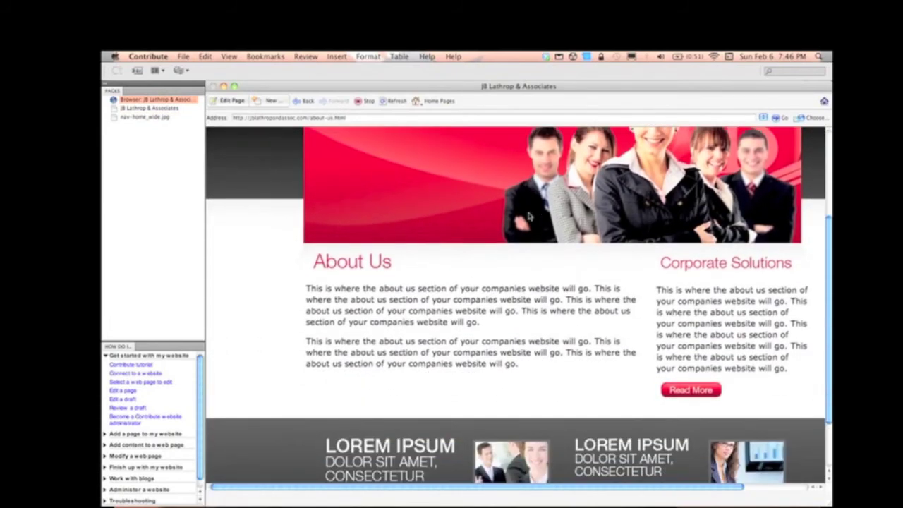
pyautogui.scroll(5, 526, 208)
# Step: Browse the live Corporate Solutions, News & Events and Contact Us pages and examine their placeholder content
pyautogui.click(524, 204)
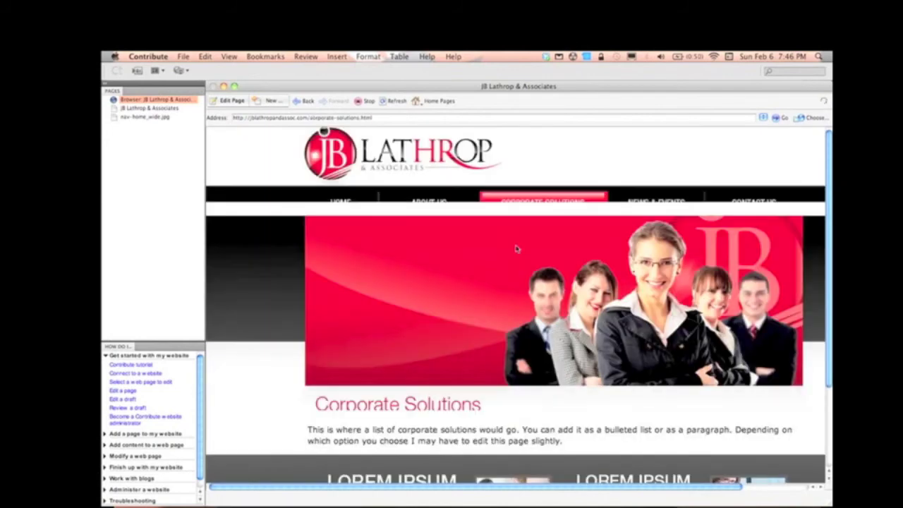
pyautogui.scroll(-2, 528, 272)
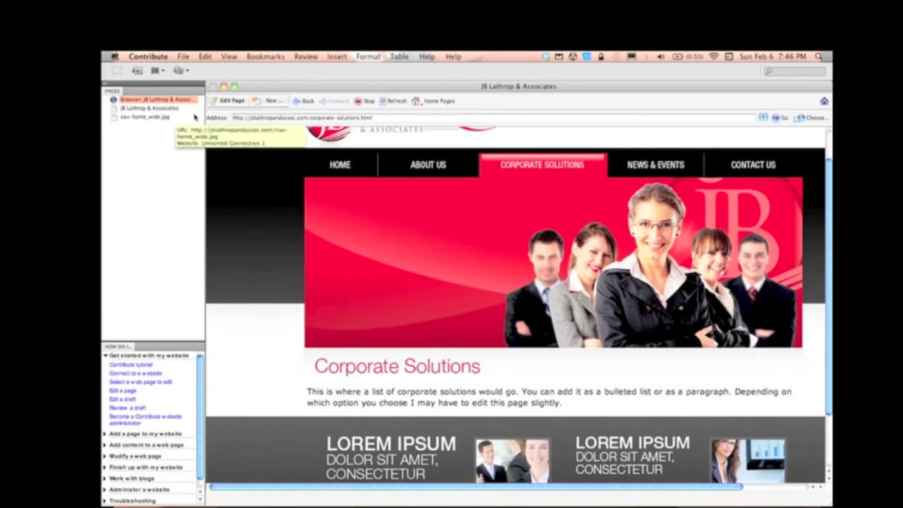
pyautogui.click(667, 169)
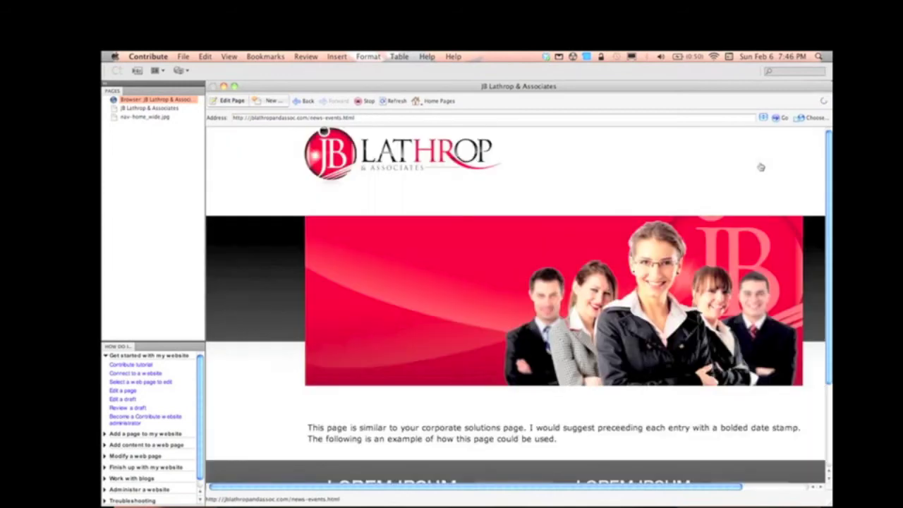
pyautogui.scroll(-1, 755, 187)
pyautogui.scroll(1, 753, 198)
pyautogui.click(735, 202)
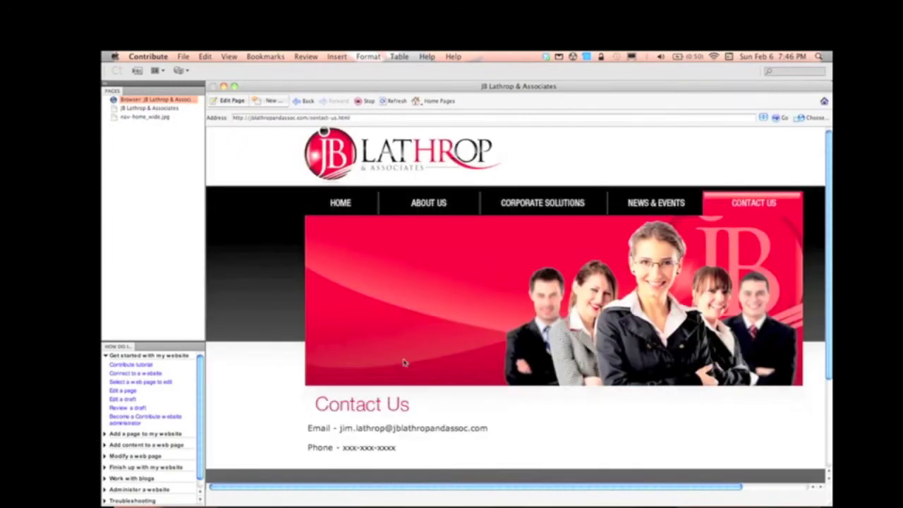
pyautogui.scroll(-1, 384, 450)
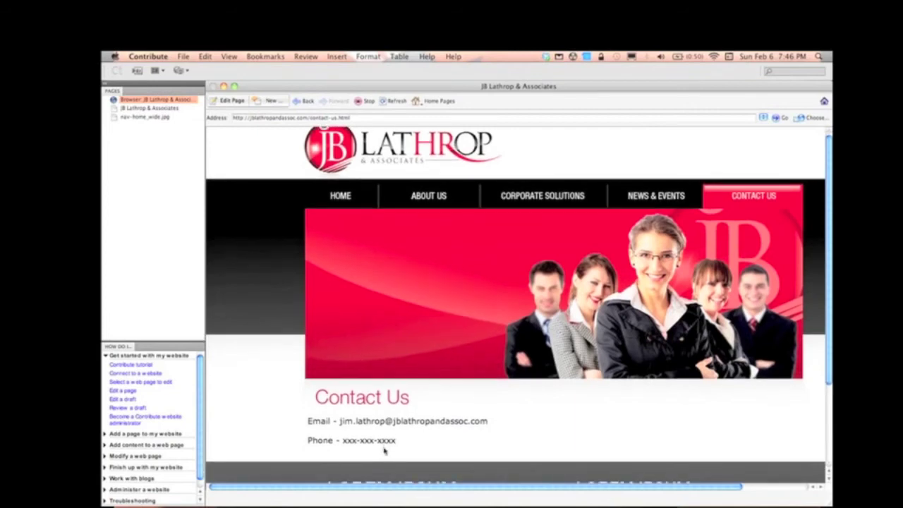
# Step: Go back to the Corporate Solutions page and open it as an editable draft
pyautogui.click(432, 201)
pyautogui.click(515, 206)
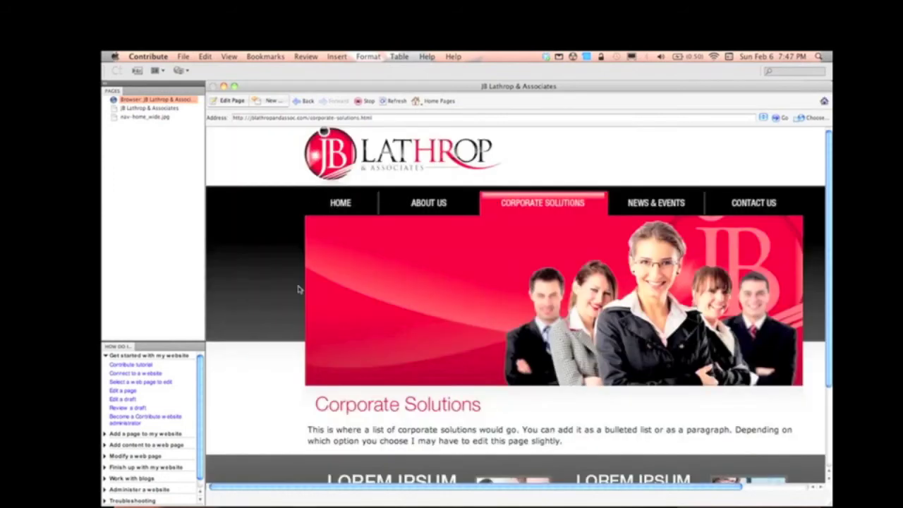
pyautogui.click(228, 100)
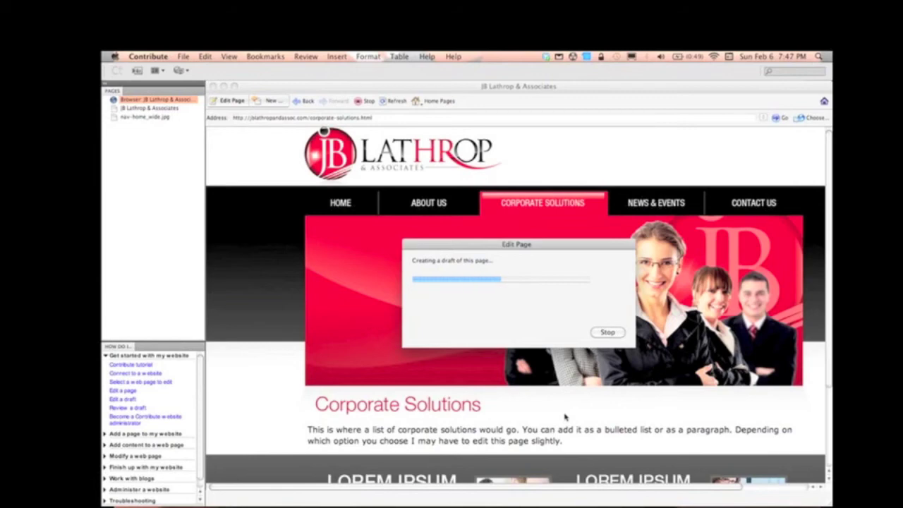
# Step: Add a bulleted list below the Corporate Solutions paragraph with the items "This is an example", "of potential" and "corporate solutions"
pyautogui.scroll(-5, 503, 286)
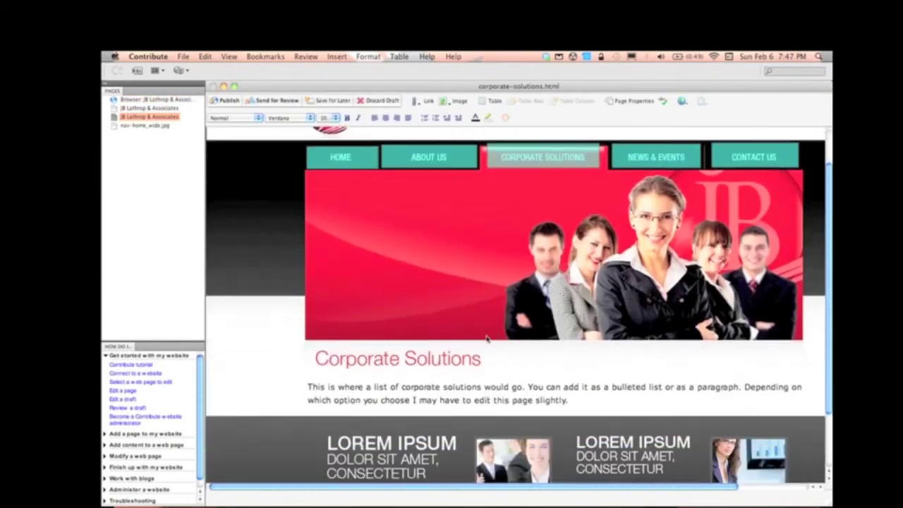
pyautogui.click(584, 346)
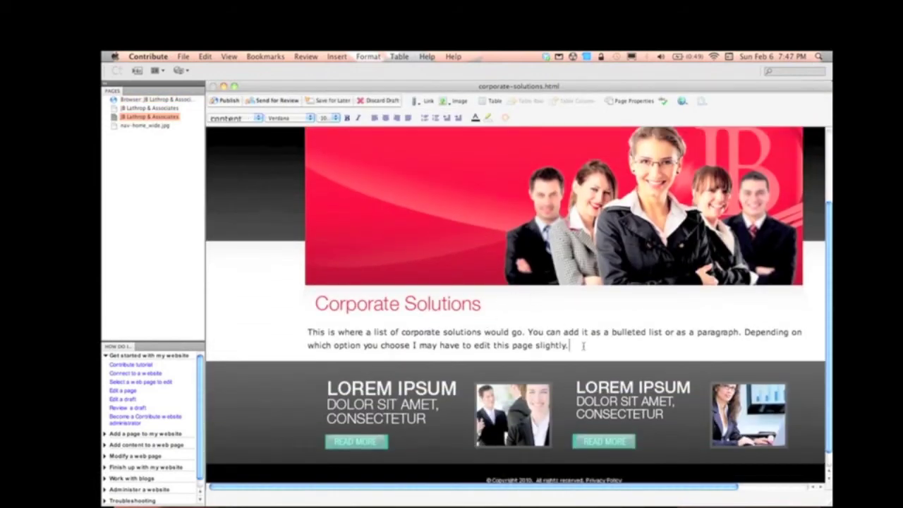
pyautogui.press('Return')
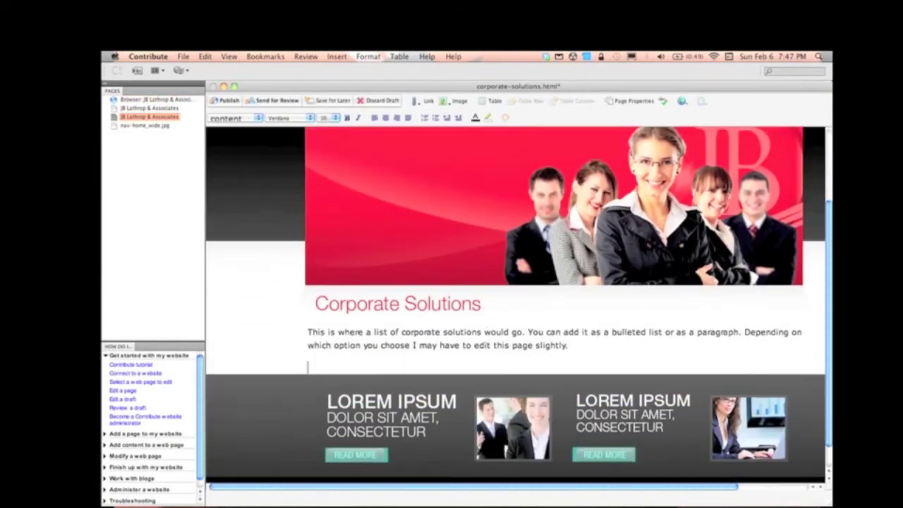
pyautogui.click(436, 118)
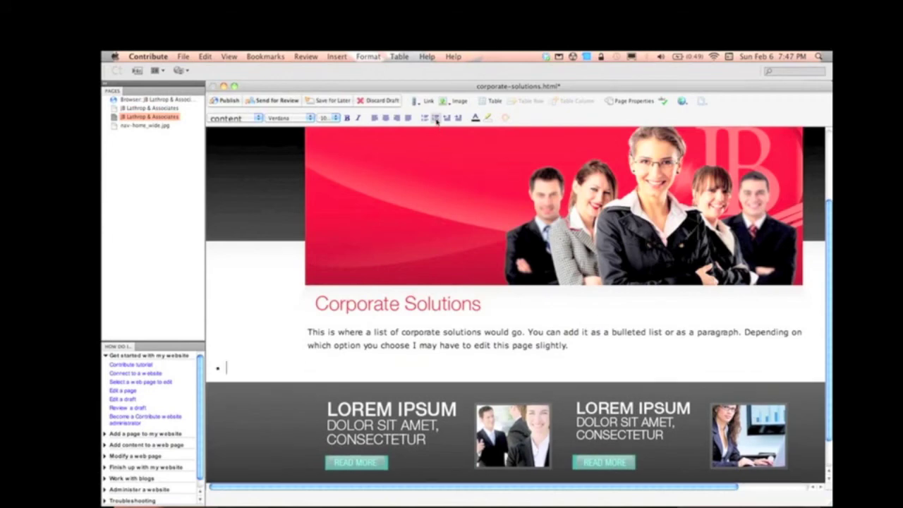
pyautogui.write('This is an example')
pyautogui.press('Return')
pyautogui.write('of po')
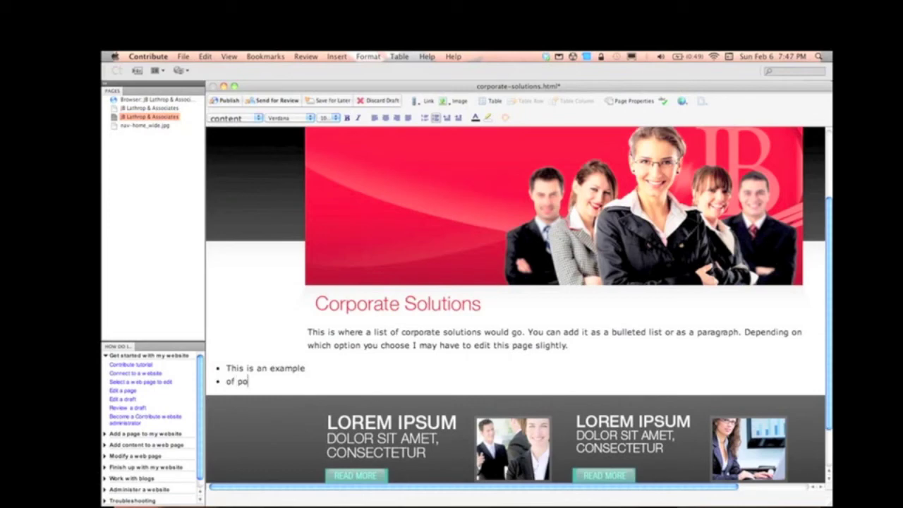
pyautogui.write('tential')
pyautogui.press('Return')
pyautogui.write('co')
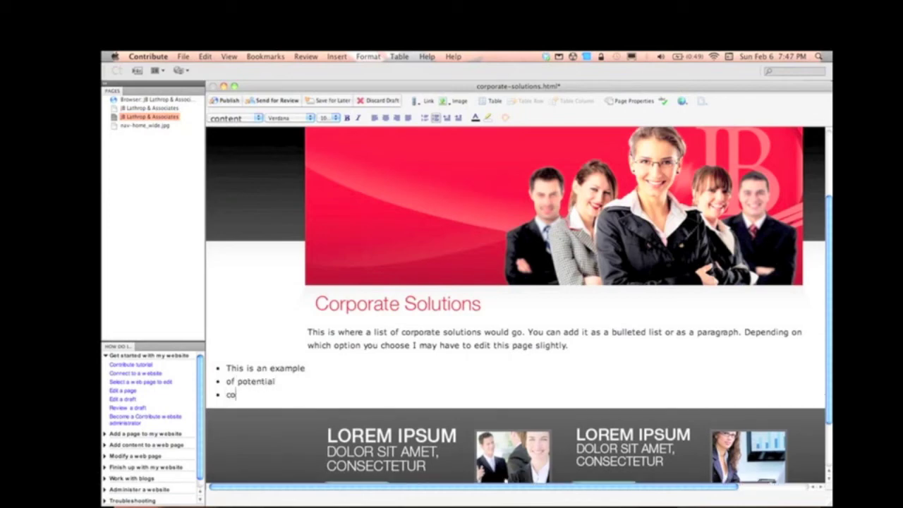
pyautogui.write('rporate solutions')
pyautogui.click(234, 359)
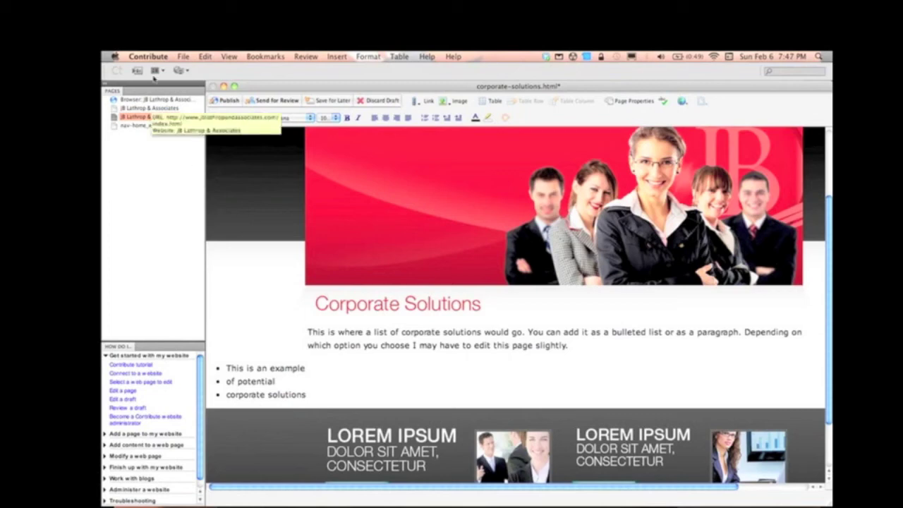
# Step: Preview the corporate-solutions.html draft in Safari, accepting the temporary copy, and check how the bulleted list is placed
pyautogui.click(183, 57)
pyautogui.moveTo(247, 189)
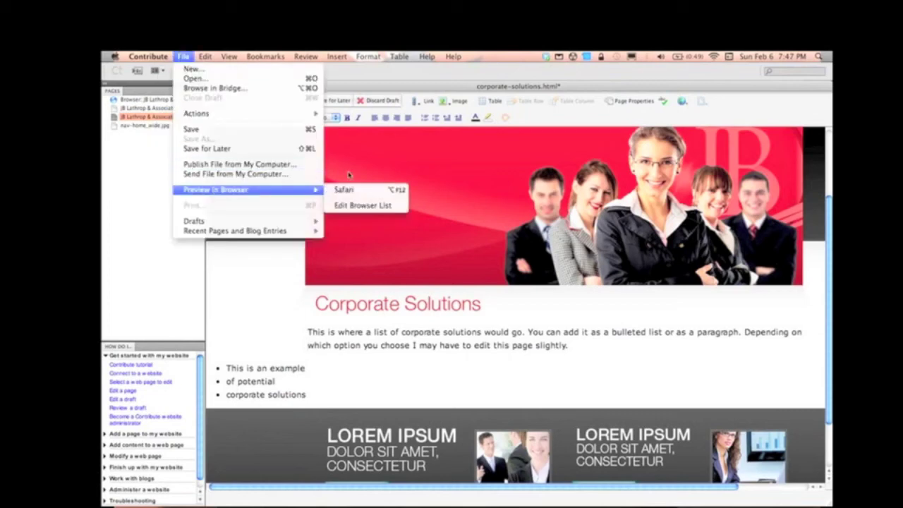
pyautogui.click(346, 189)
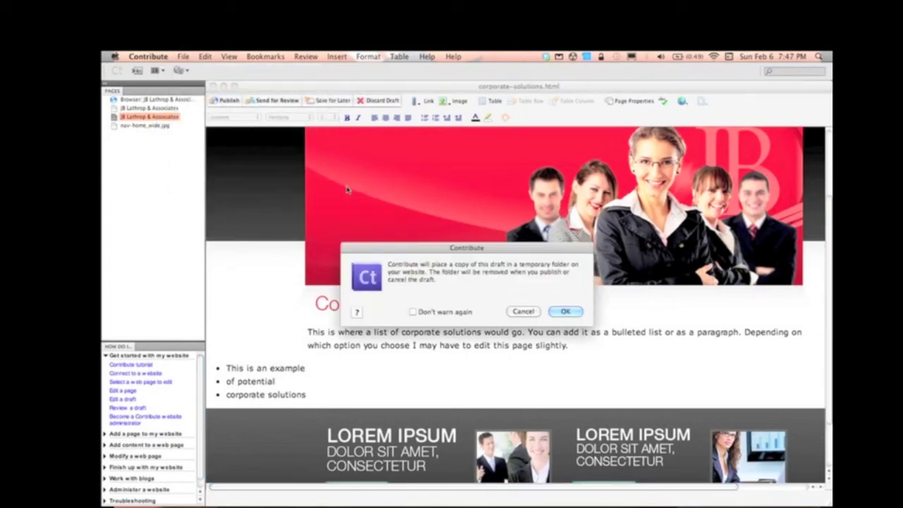
pyautogui.click(564, 311)
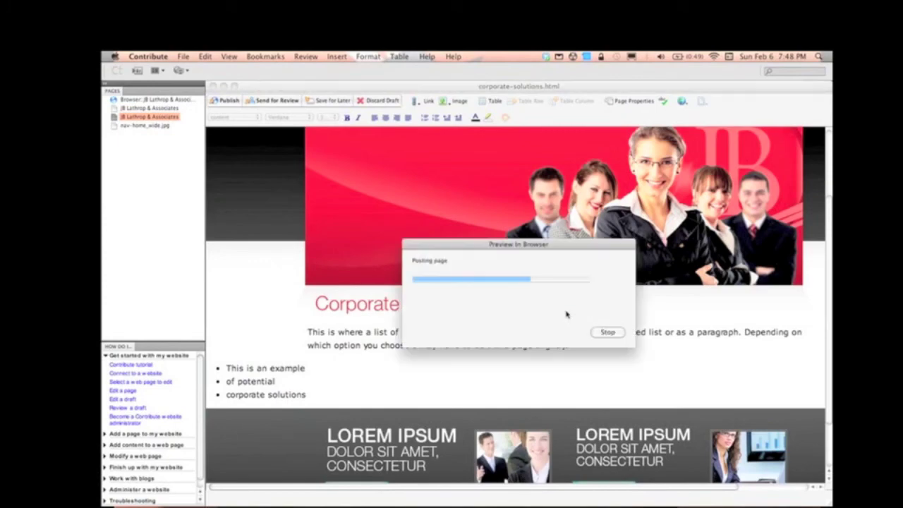
pyautogui.scroll(-1, 437, 329)
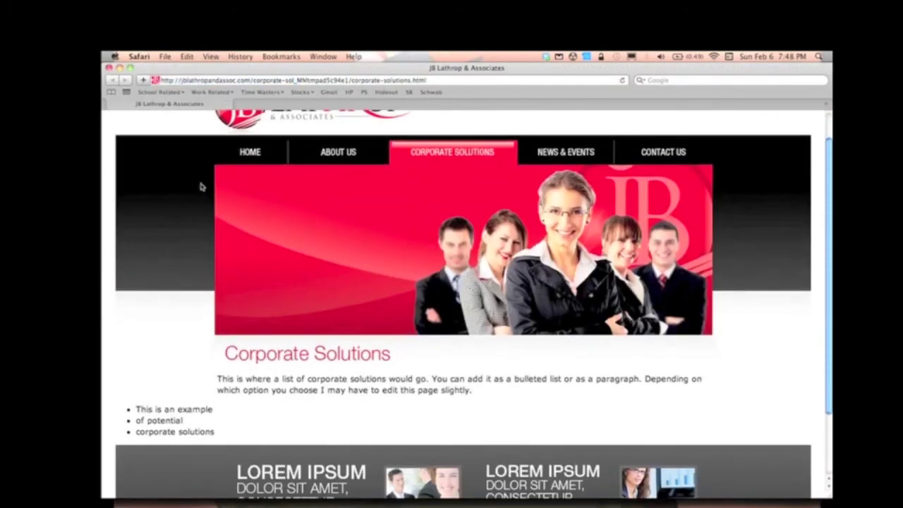
# Step: Return to Contribute and insert a blank line between the Corporate Solutions paragraph and the bulleted list
pyautogui.press('super+Tab')
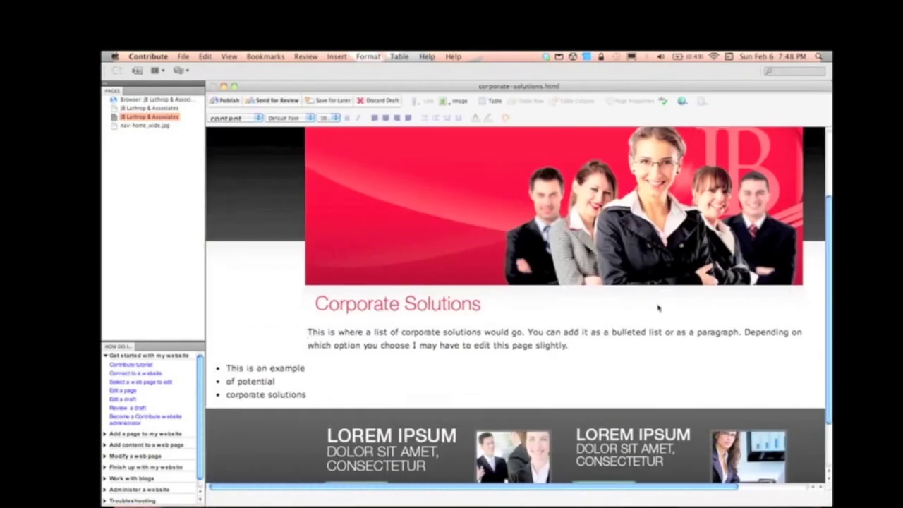
pyautogui.click(591, 348)
pyautogui.press('Return')
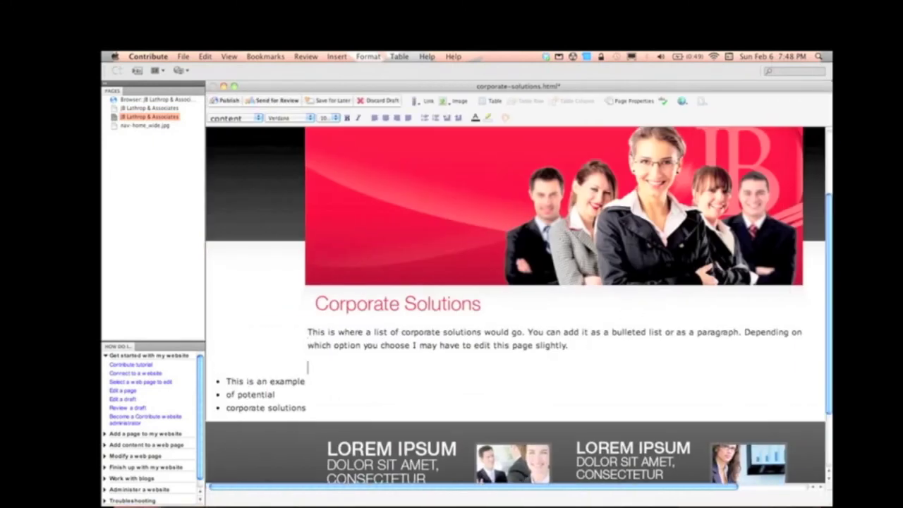
pyautogui.press('Left')
# Step: Indent the "This is an example" bullet several levels until it sits under the Corporate Solutions paragraph
pyautogui.moveTo(324, 412); pyautogui.dragTo(208, 379)
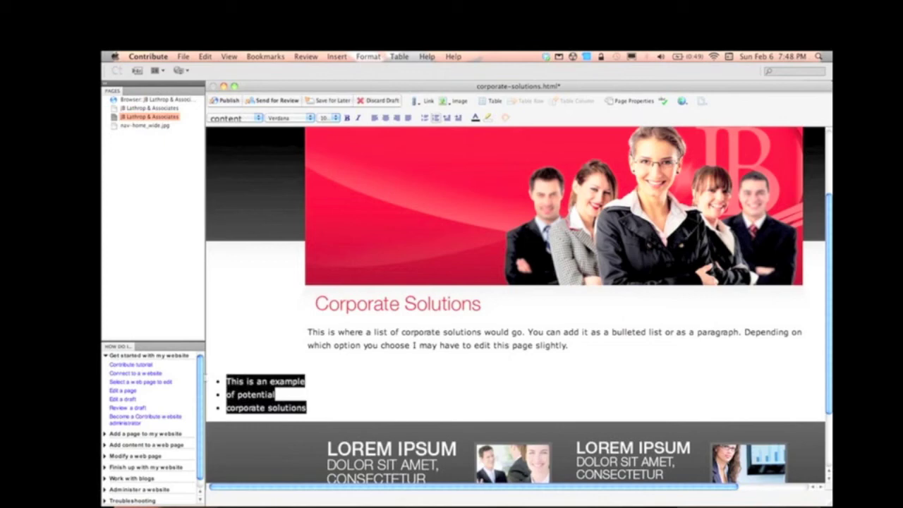
pyautogui.click(213, 381)
pyautogui.click(213, 381)
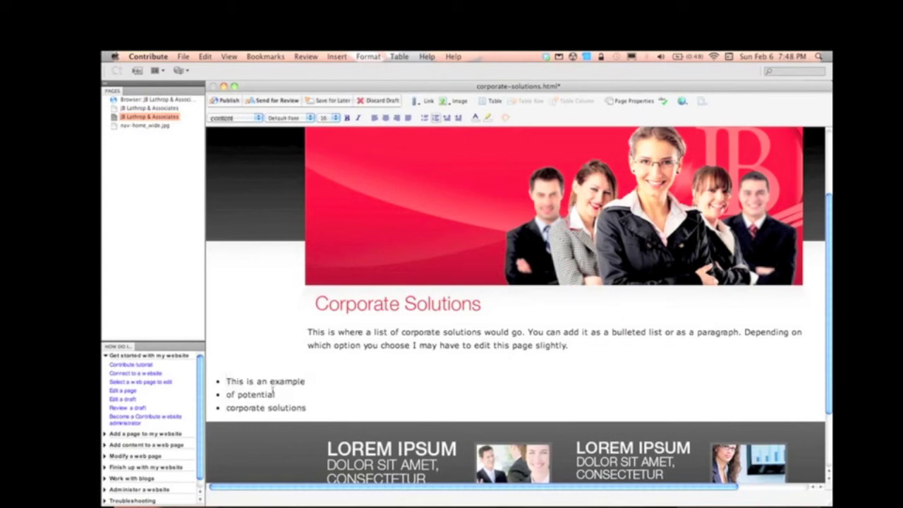
pyautogui.click(214, 384)
pyautogui.press('Tab')
pyautogui.press('Tab')
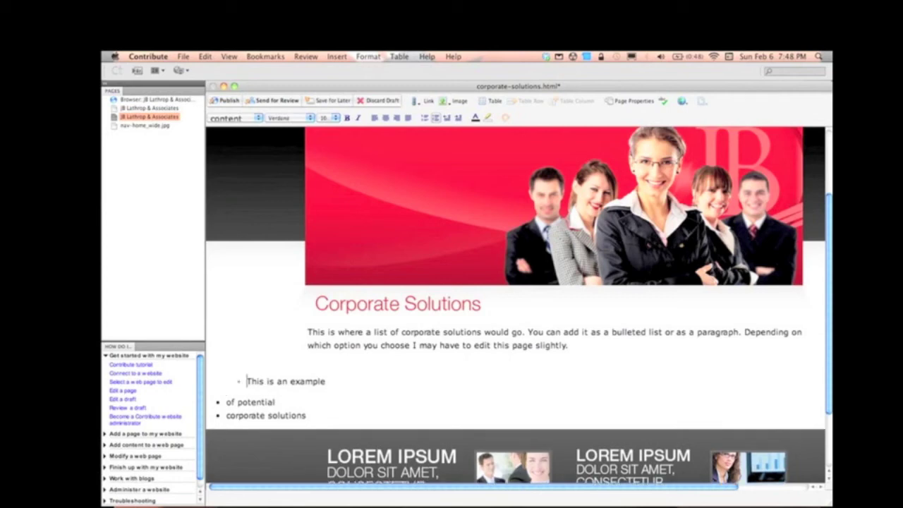
pyautogui.press('Tab')
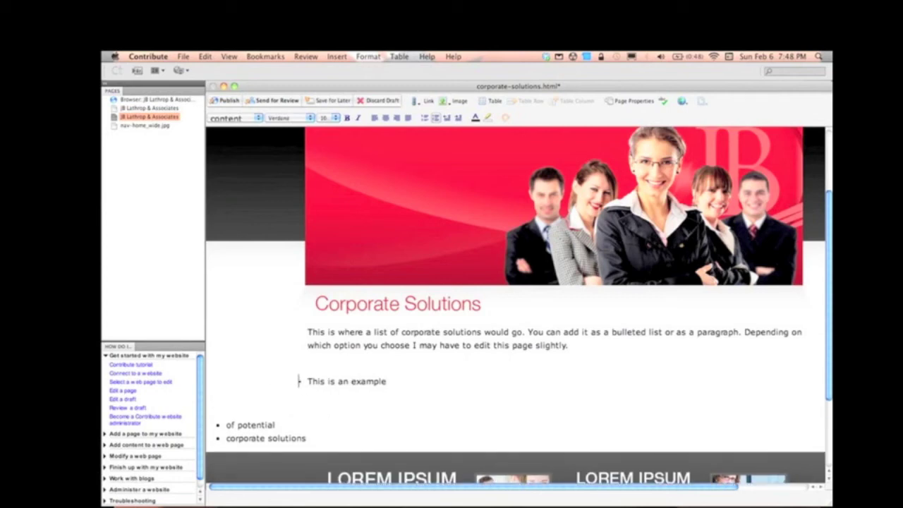
pyautogui.press('Tab')
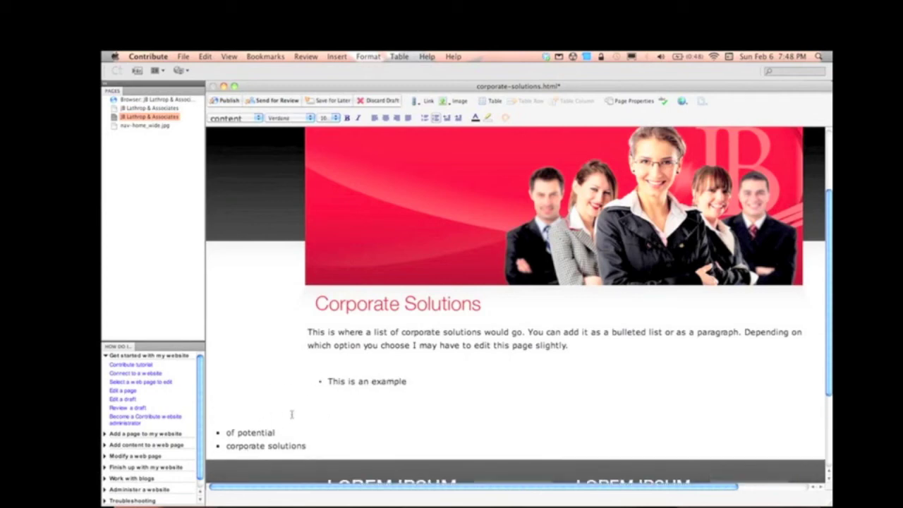
# Step: Add an empty bullet directly below the indented "This is an example" item
pyautogui.tripleClick(501, 437)
pyautogui.click(498, 405)
pyautogui.click(426, 384)
pyautogui.press('Return')
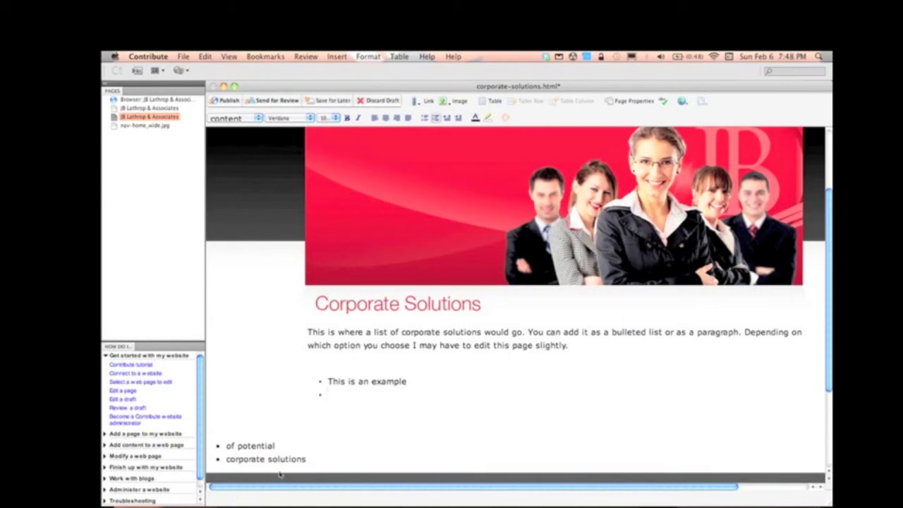
# Step: Copy the unindented "of potential" and "corporate solutions" bullets and paste them into the indented list below "This is an example"
pyautogui.doubleClick(305, 461)
pyautogui.keyDown('shift'); pyautogui.click(226, 446); pyautogui.keyUp('shift')
pyautogui.press('super+c')
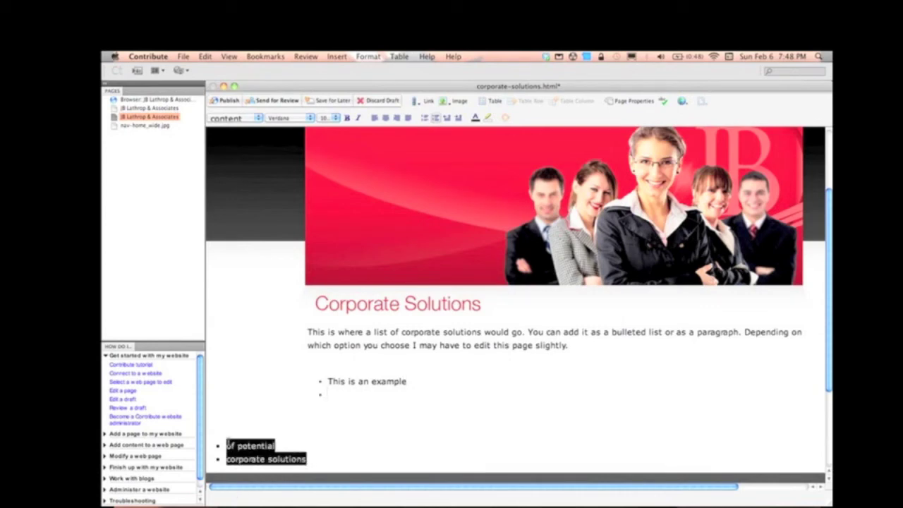
pyautogui.click(330, 399)
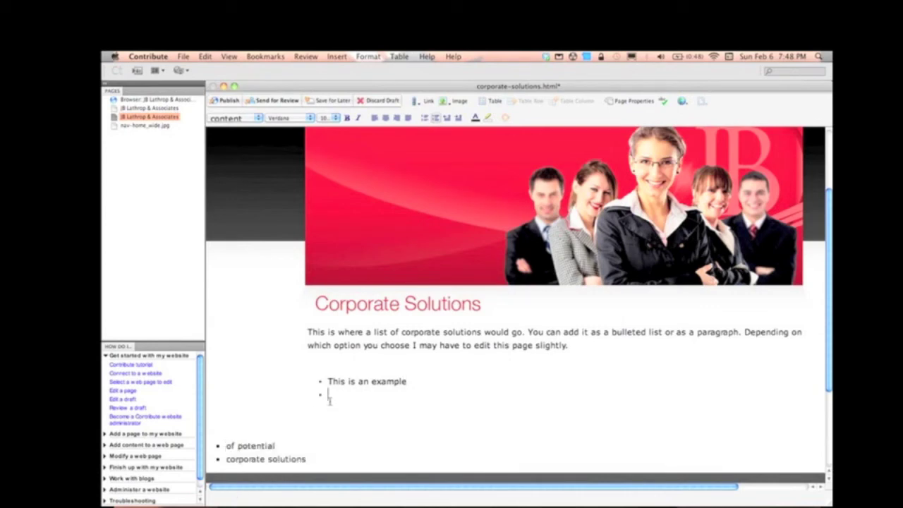
pyautogui.press('super+v')
pyautogui.press('BackSpace')
pyautogui.press('BackSpace')
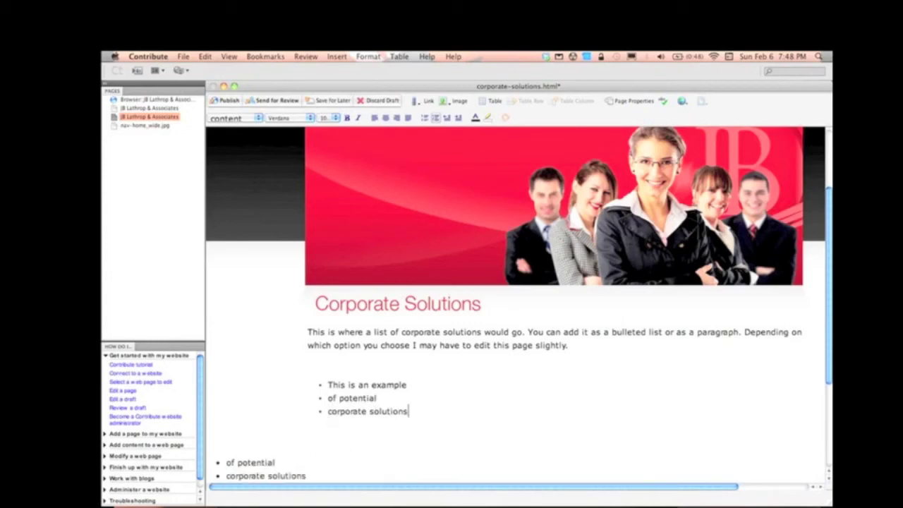
pyautogui.write('s')
# Step: Delete the leftover unindented "of potential" and "corporate solutions" bullets above the footer
pyautogui.scroll(-1, 155, 468)
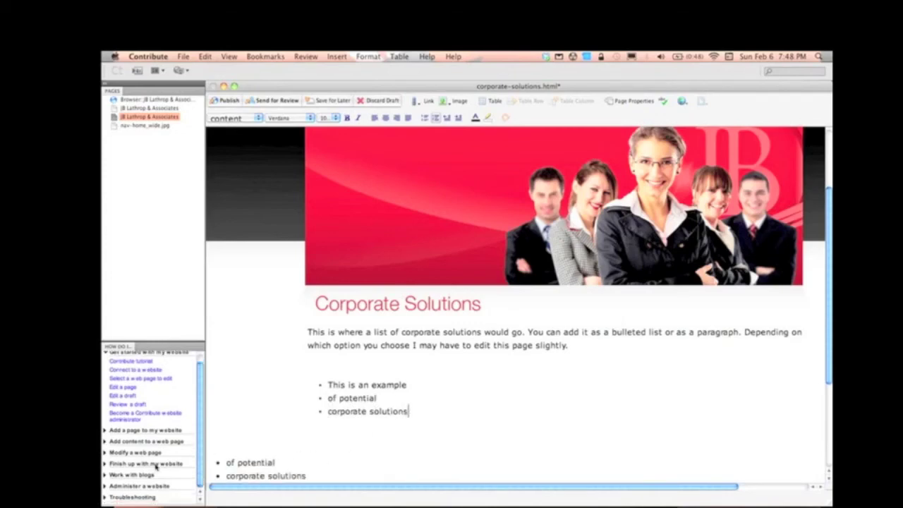
pyautogui.scroll(-5, 253, 432)
pyautogui.moveTo(322, 334); pyautogui.dragTo(264, 305)
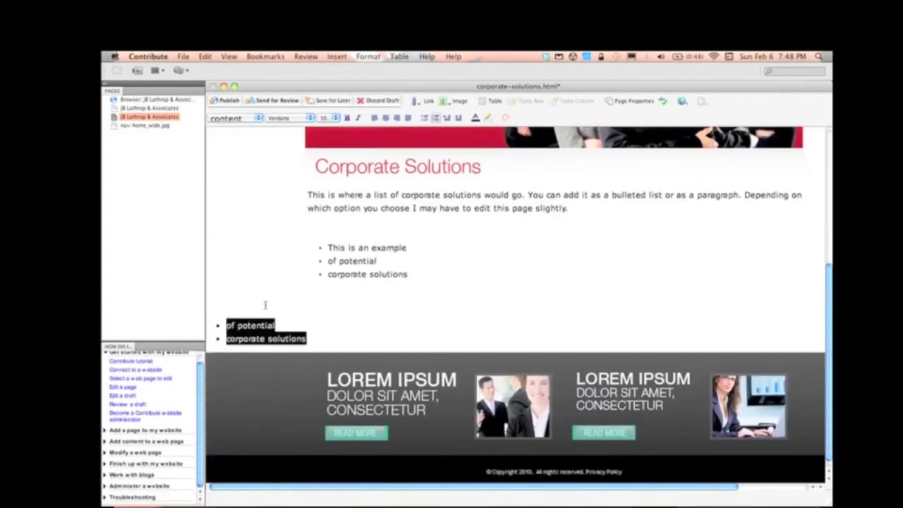
pyautogui.press('BackSpace')
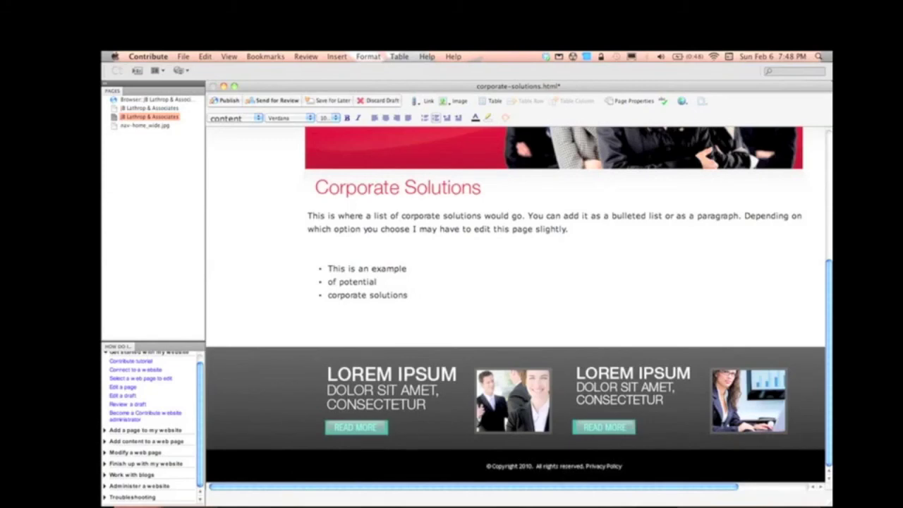
pyautogui.press('BackSpace')
pyautogui.write('s')
# Step: Reduce the gap between the Corporate Solutions paragraph and the bulleted list to a single blank line
pyautogui.scroll(1, 269, 242)
pyautogui.hscroll(1, 268, 242)
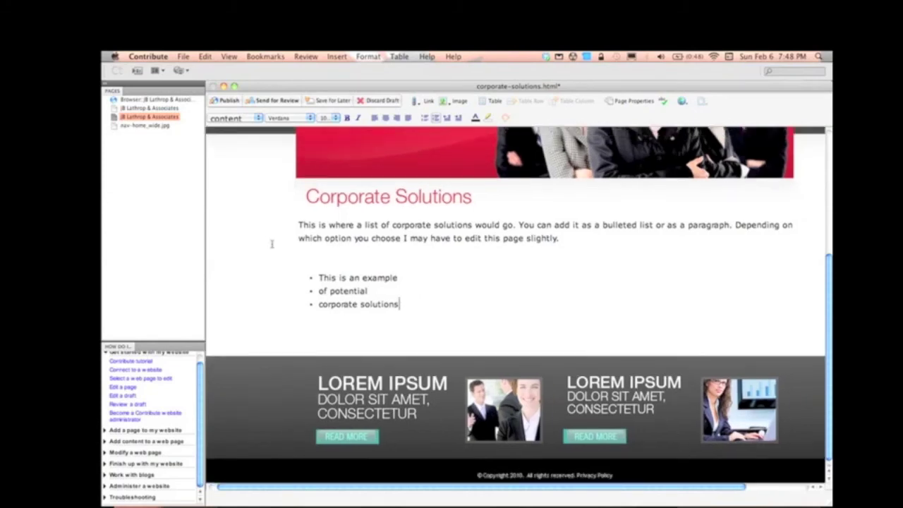
pyautogui.click(314, 320)
pyautogui.scroll(1, 351, 278)
pyautogui.click(340, 277)
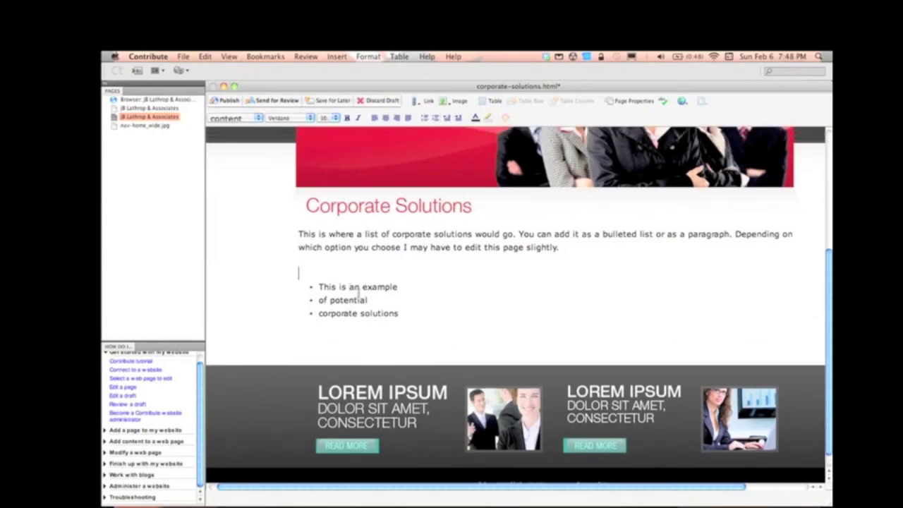
pyautogui.press('BackSpace')
pyautogui.press('BackSpace')
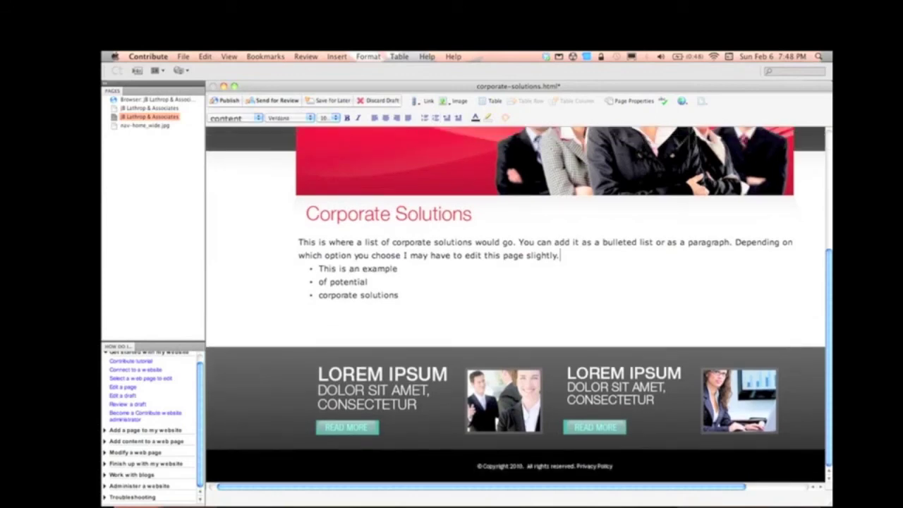
pyautogui.press('Return')
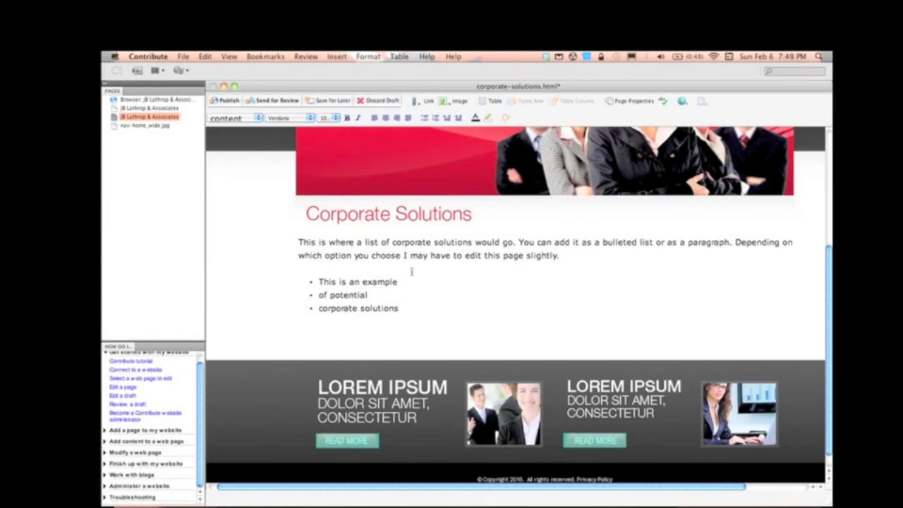
# Step: Preview the updated Corporate Solutions draft in Safari and check the alignment and spacing of the three-item list
pyautogui.click(186, 56)
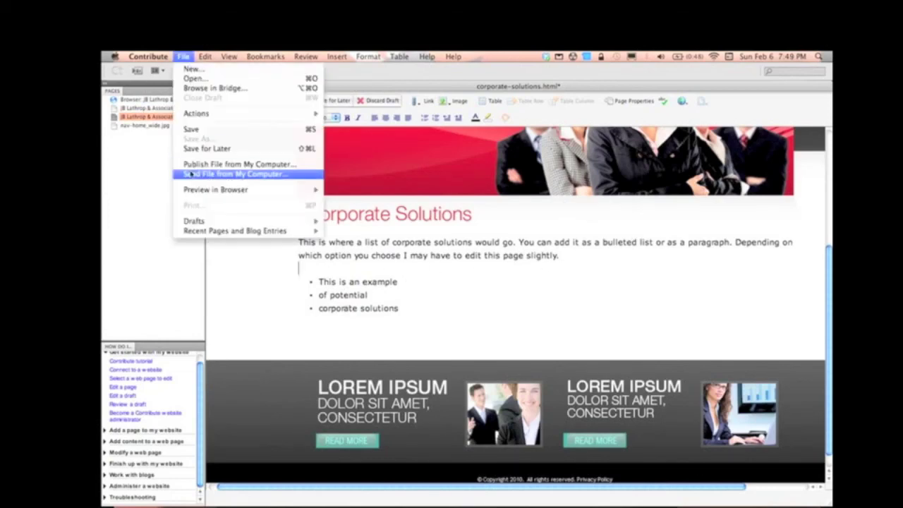
pyautogui.moveTo(205, 191)
pyautogui.click(335, 192)
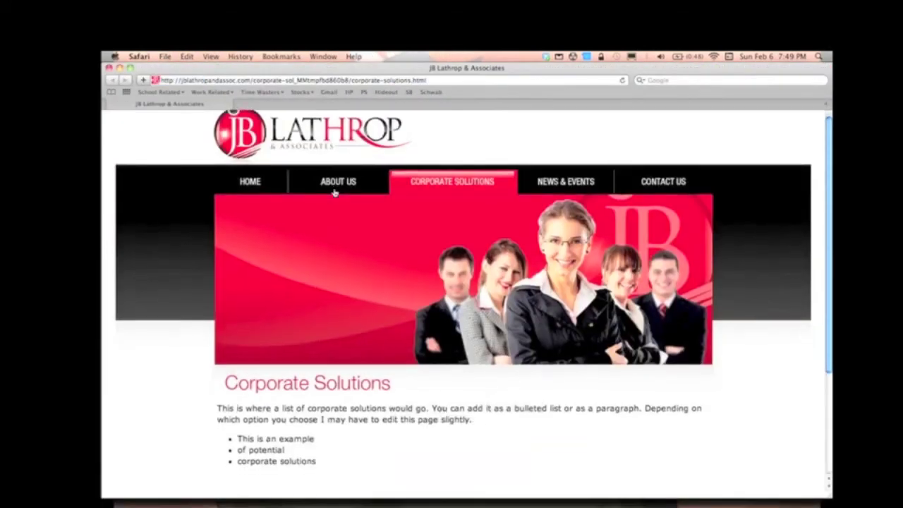
pyautogui.scroll(-2, 335, 191)
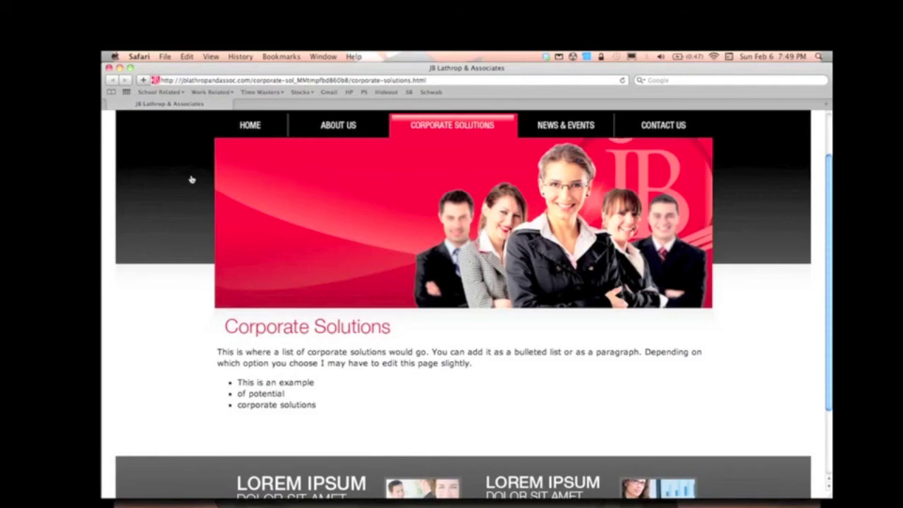
# Step: Return to Contribute and examine the insert options for video and SWF content
pyautogui.press('super+Tab')
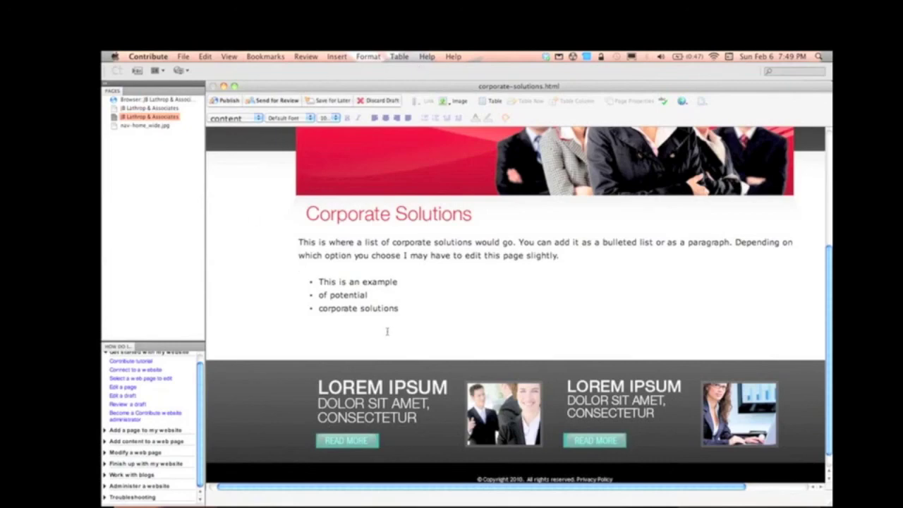
pyautogui.scroll(5, 384, 328)
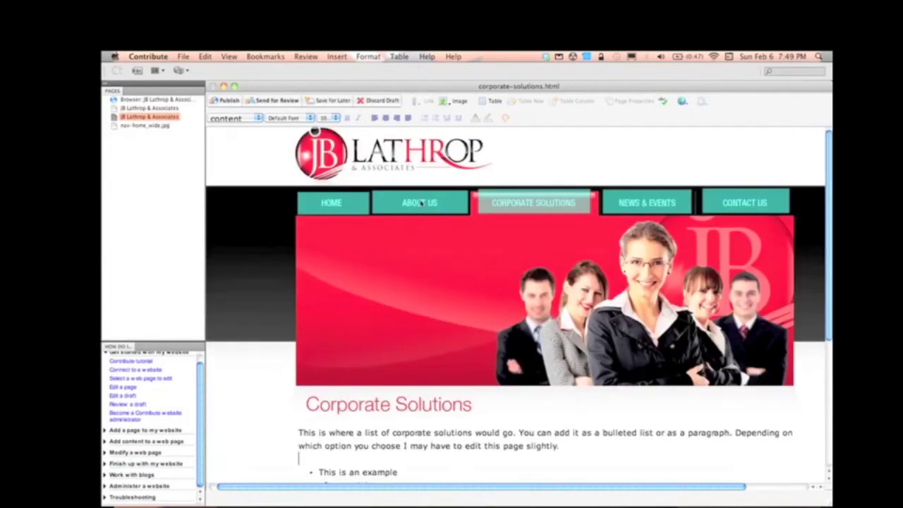
pyautogui.click(424, 204)
pyautogui.click(434, 241)
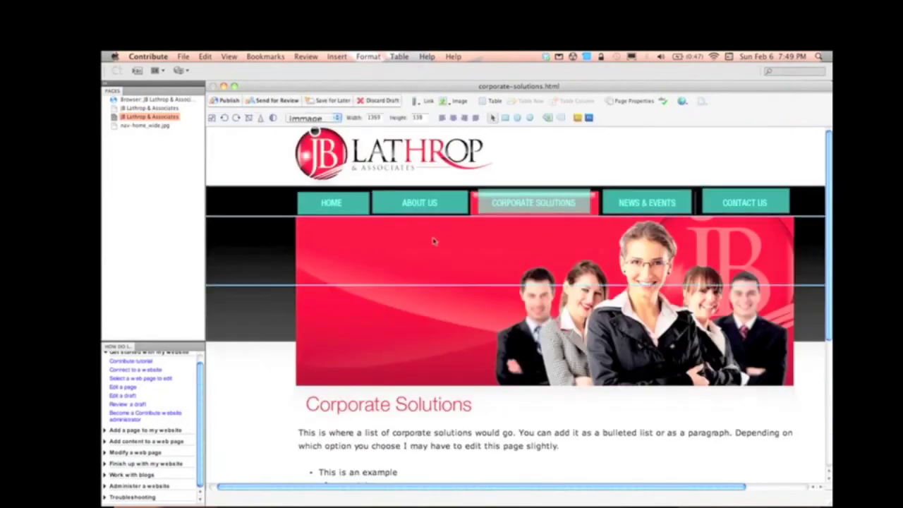
pyautogui.click(337, 56)
pyautogui.moveTo(348, 117)
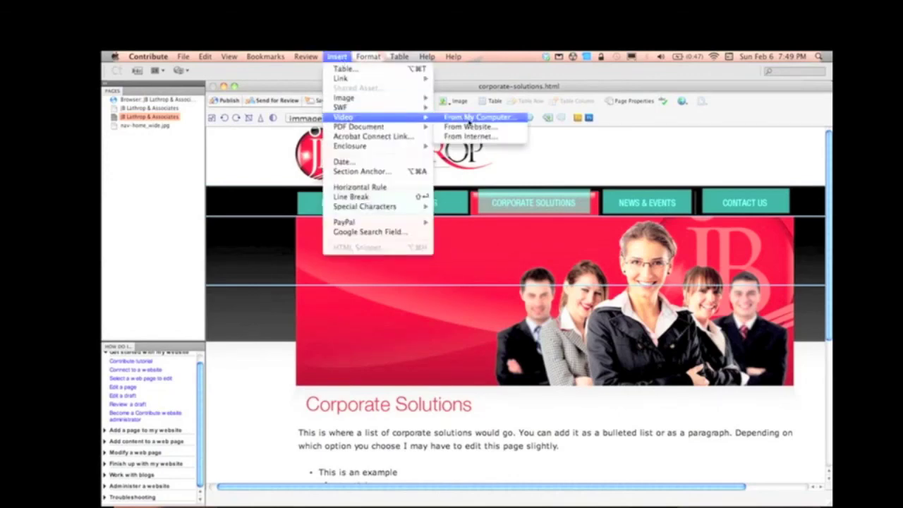
pyautogui.moveTo(388, 110)
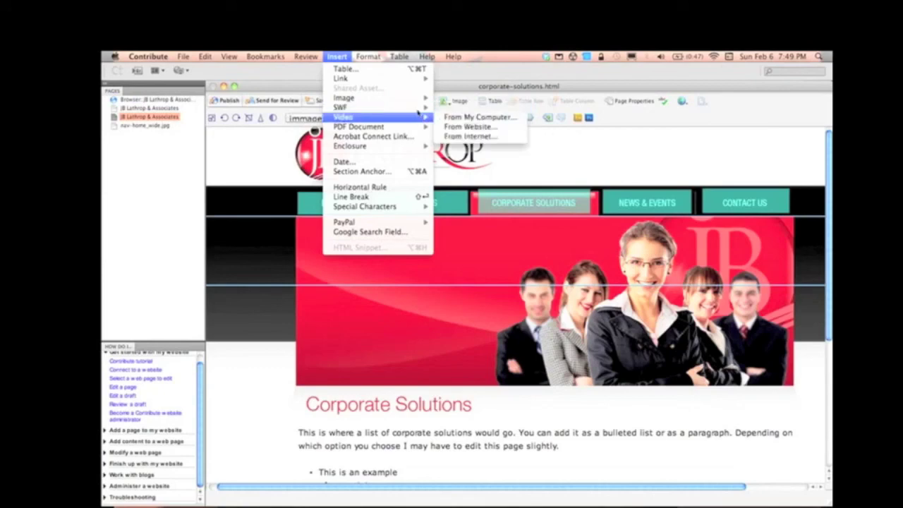
pyautogui.moveTo(414, 118)
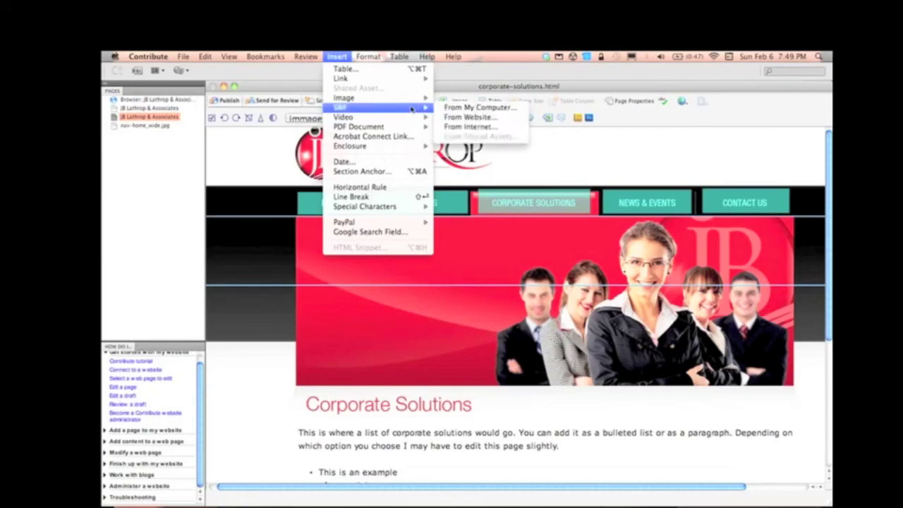
pyautogui.press('Escape')
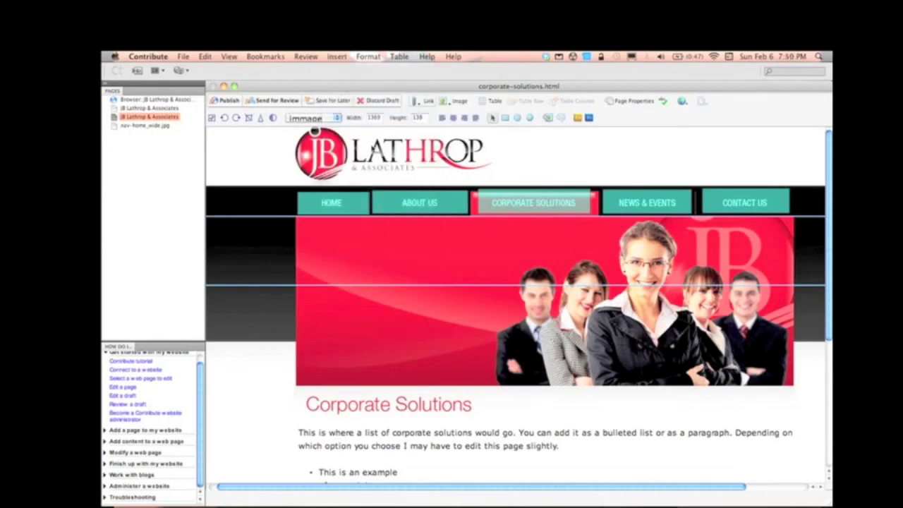
# Step: Look over the Corporate Solutions draft from the header navigation down to the footer
pyautogui.scroll(-4, 323, 316)
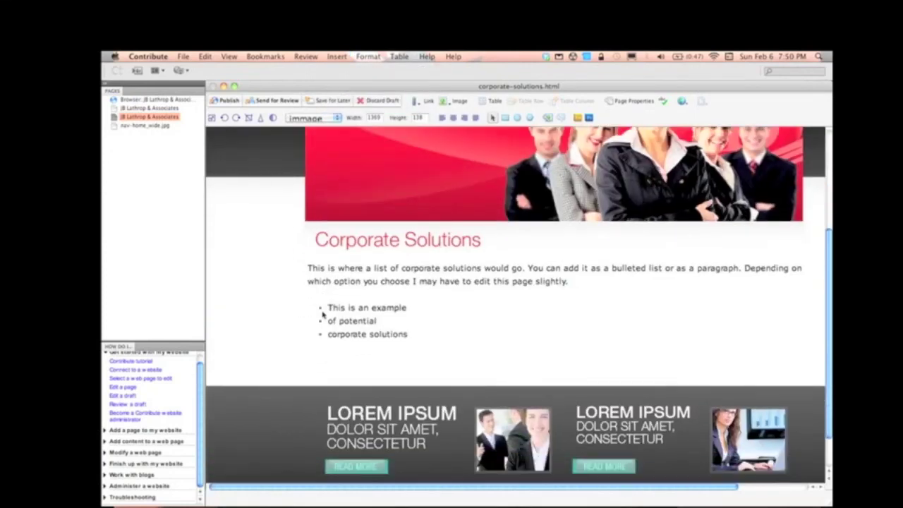
pyautogui.scroll(5, 323, 312)
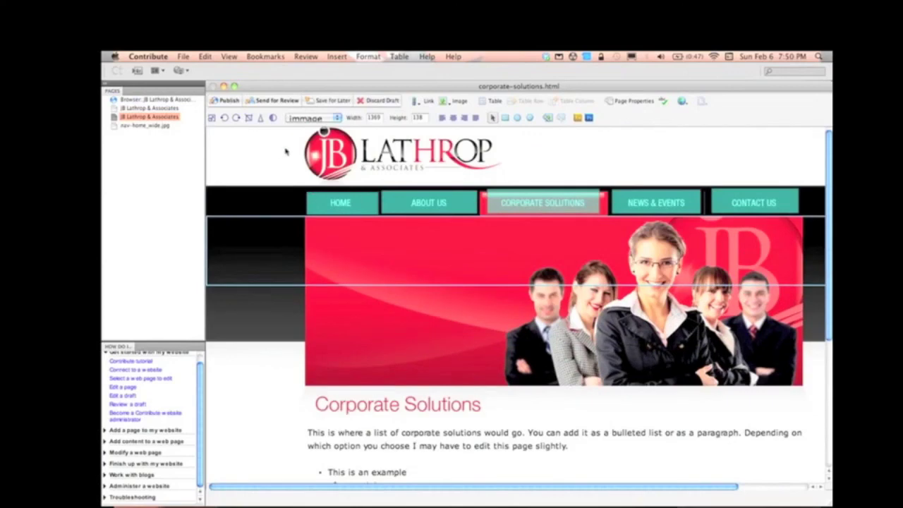
pyautogui.click(297, 211)
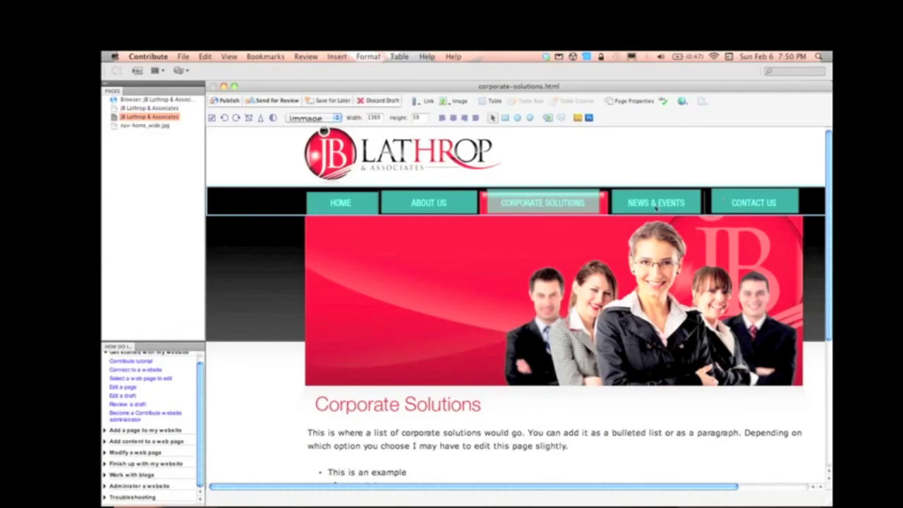
pyautogui.scroll(-5, 604, 206)
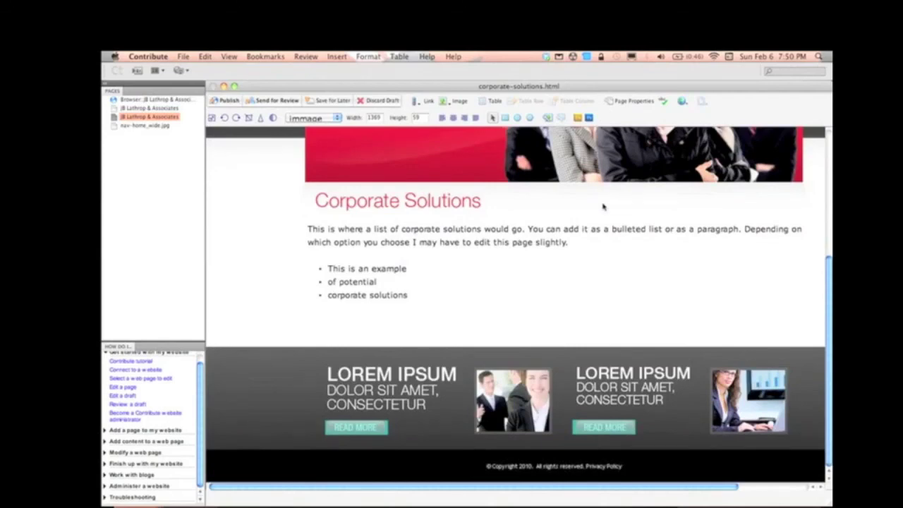
pyautogui.scroll(5, 604, 206)
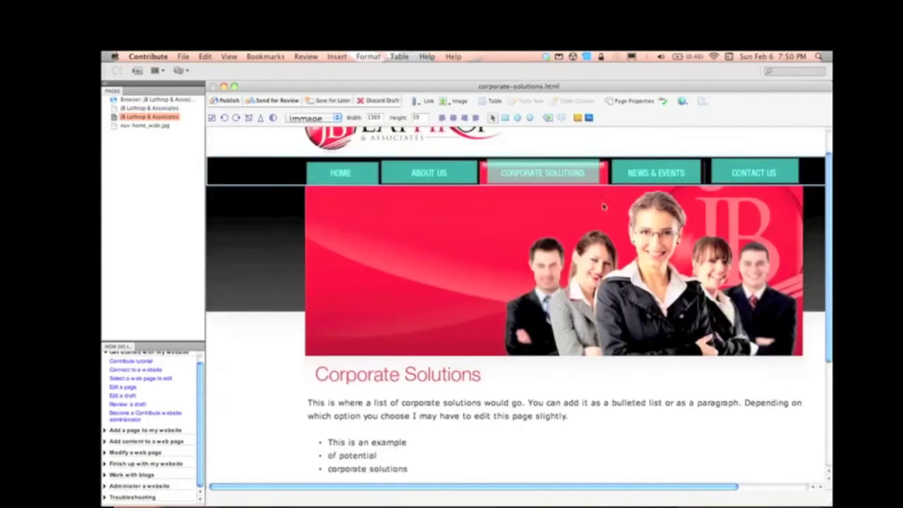
pyautogui.hscroll(3, 579, 195)
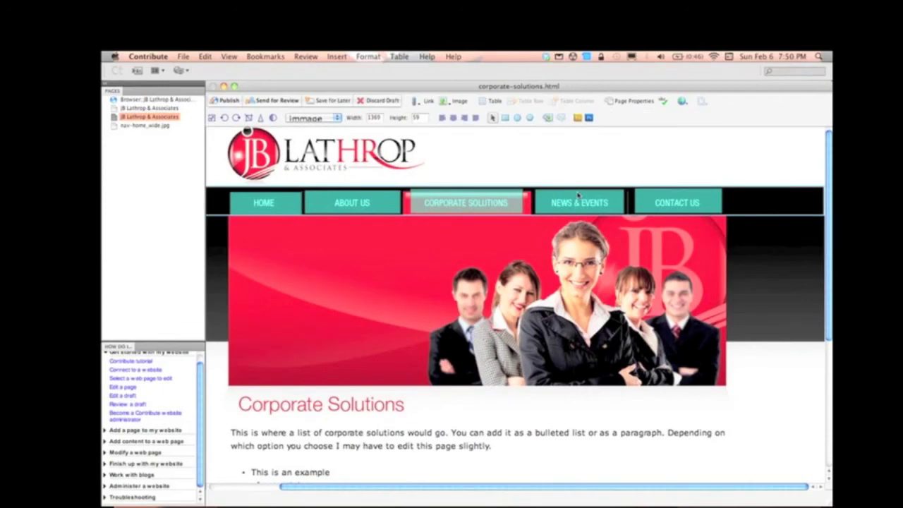
pyautogui.hscroll(-1, 578, 195)
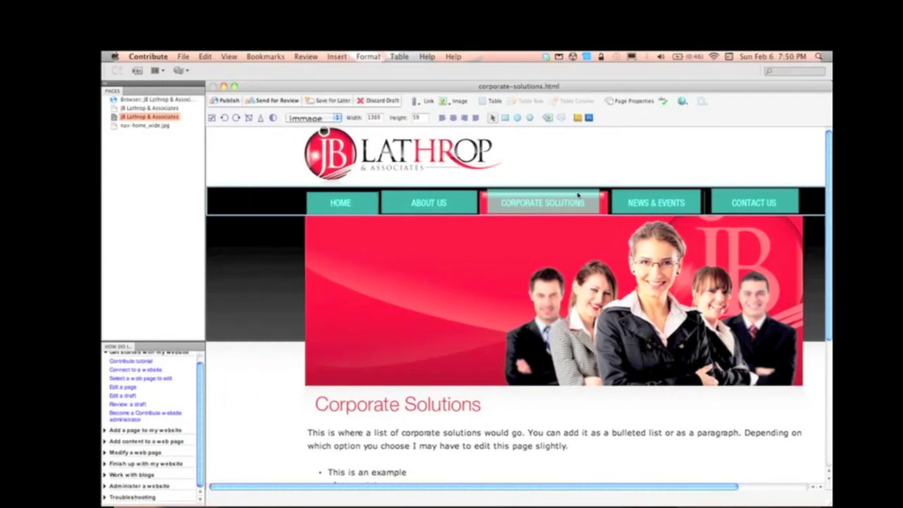
pyautogui.scroll(-5, 578, 195)
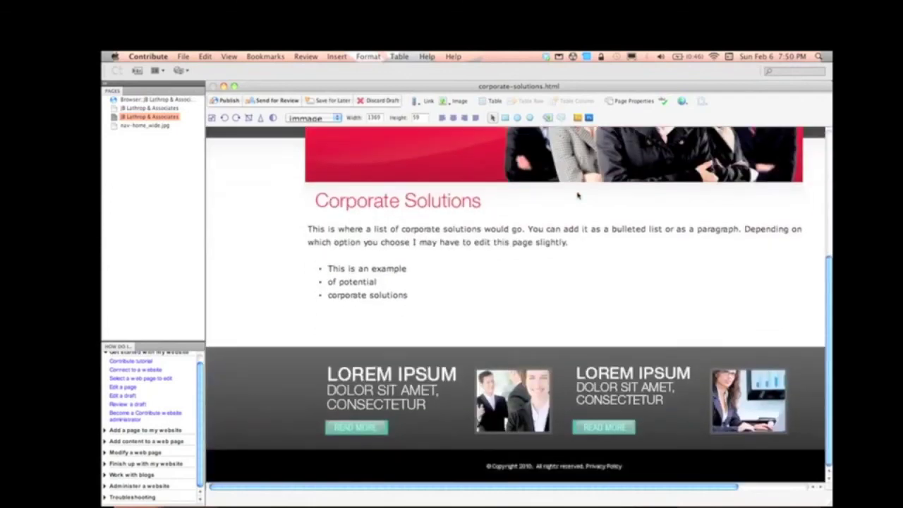